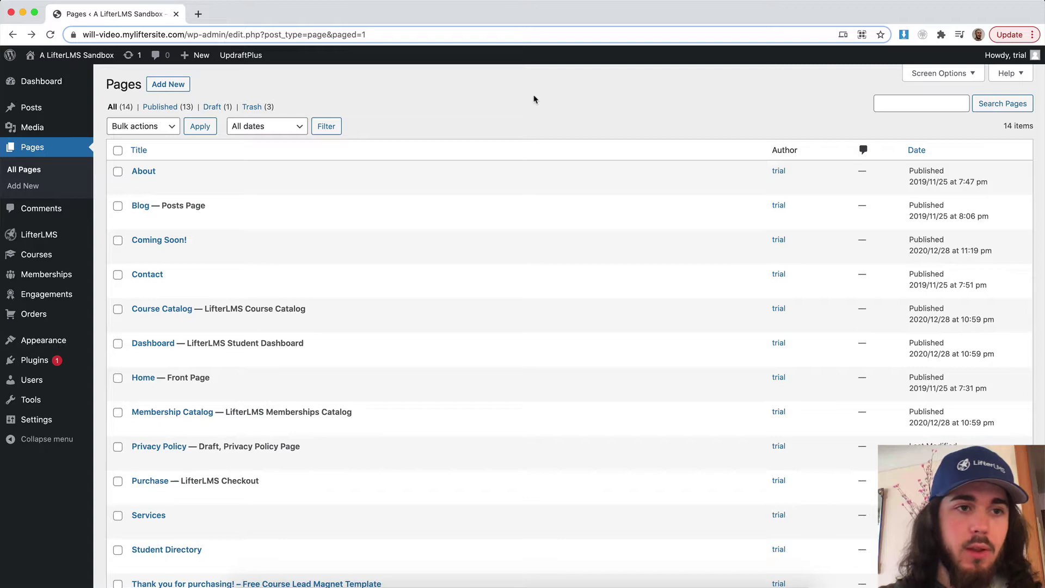
Bring up the Plugins menu in the WordPress admin sidebar.
mouse_move(75, 236)
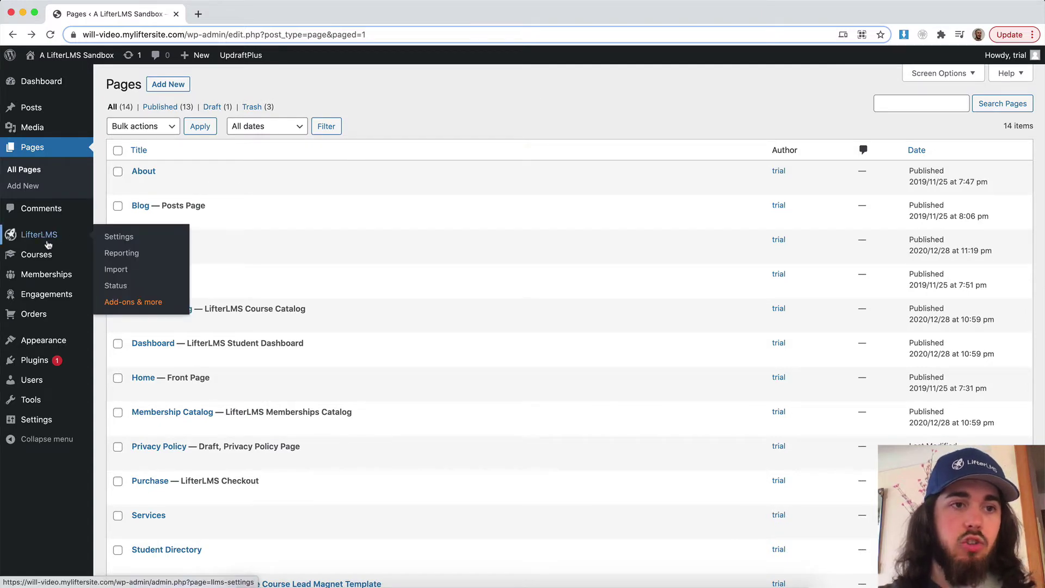
Check the installed LifterLMS plugins, then browse LifterLMS Add-ons & more toward Social Learning.
click(31, 362)
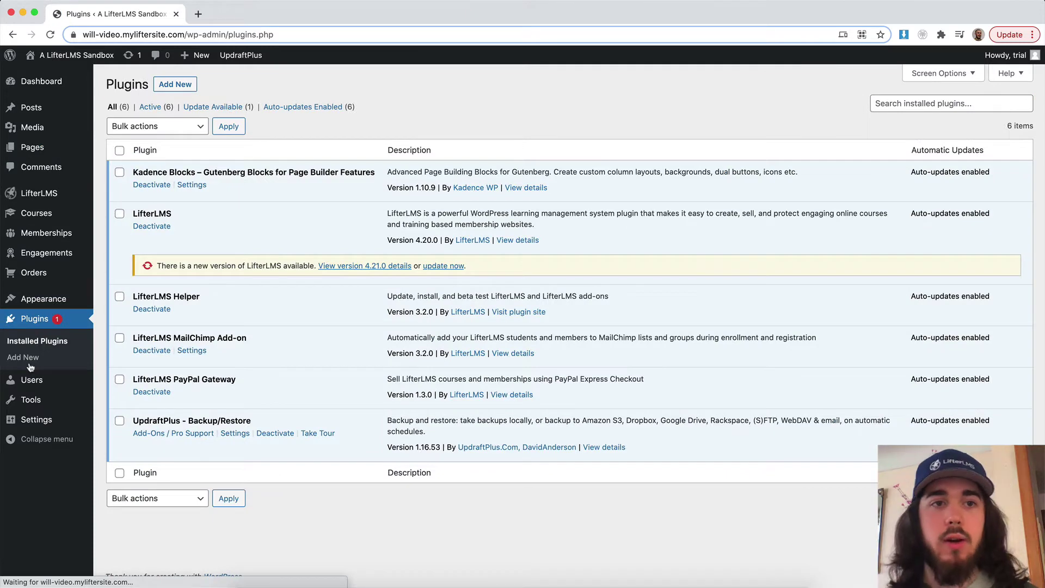
triple_click(168, 294)
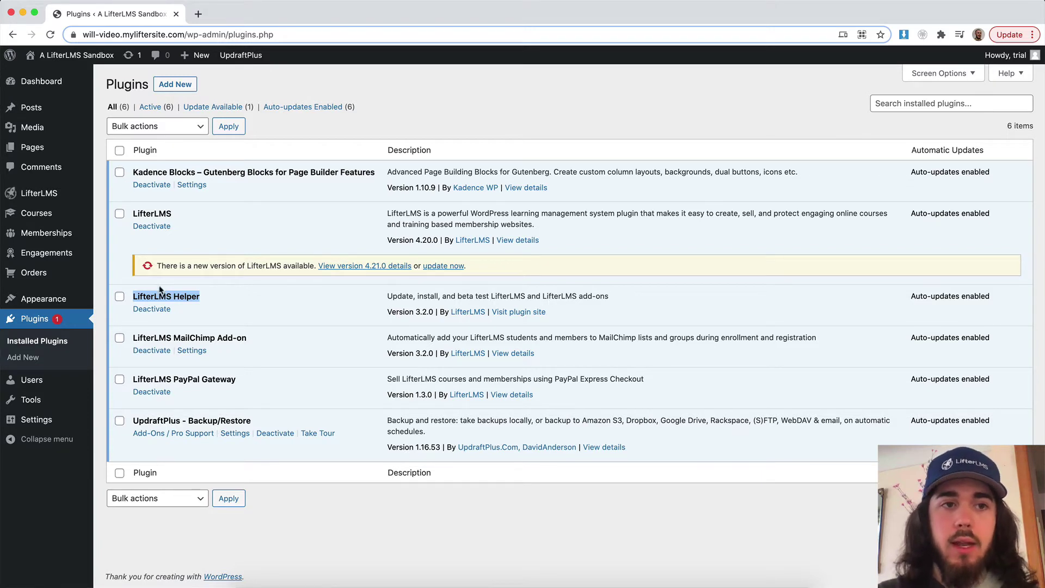
mouse_move(64, 197)
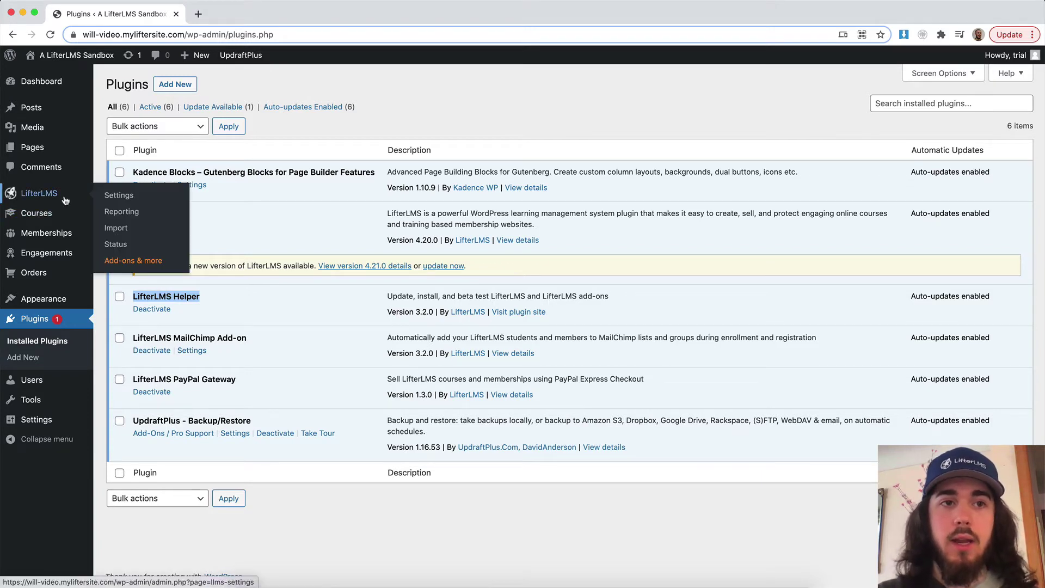
click(127, 263)
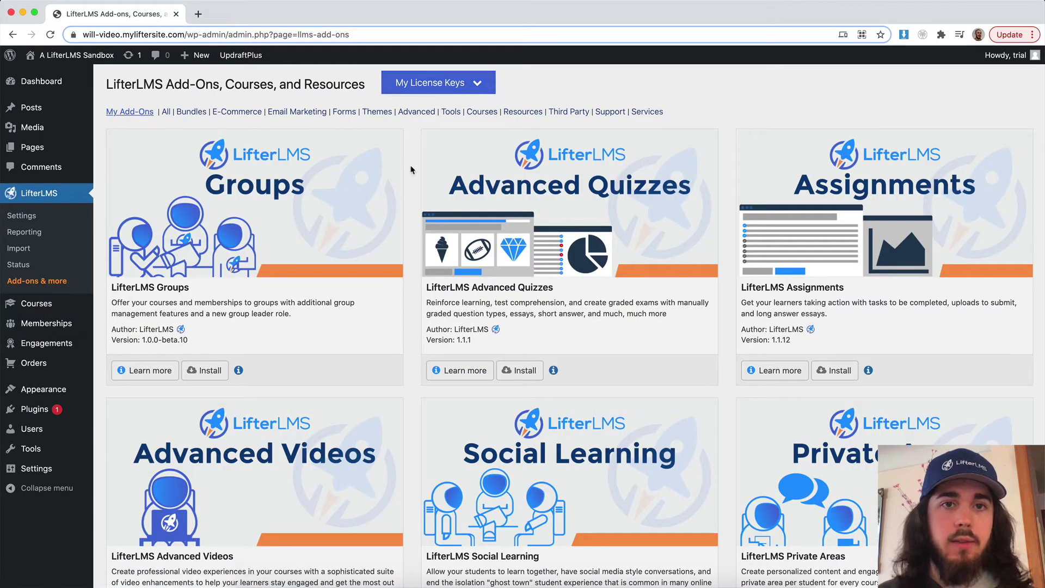
scroll(411, 170, down, 2)
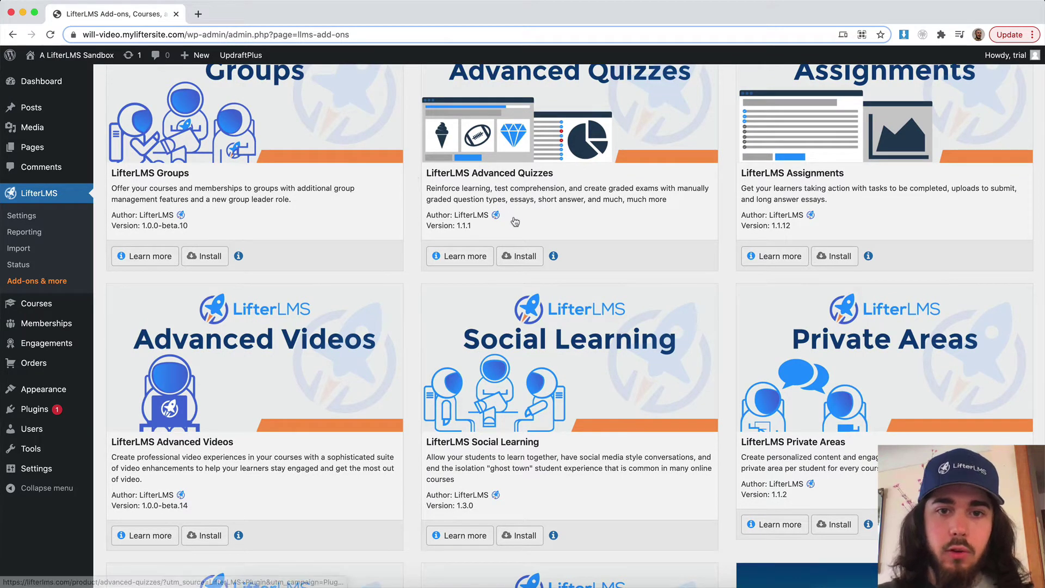
Install the Social Learning add-on from its card.
click(518, 536)
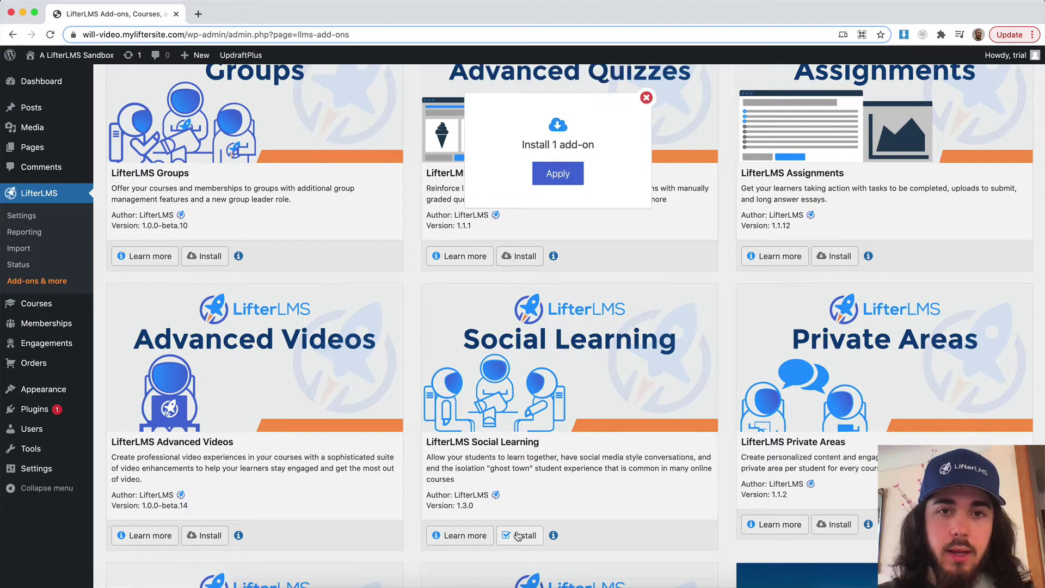
click(565, 182)
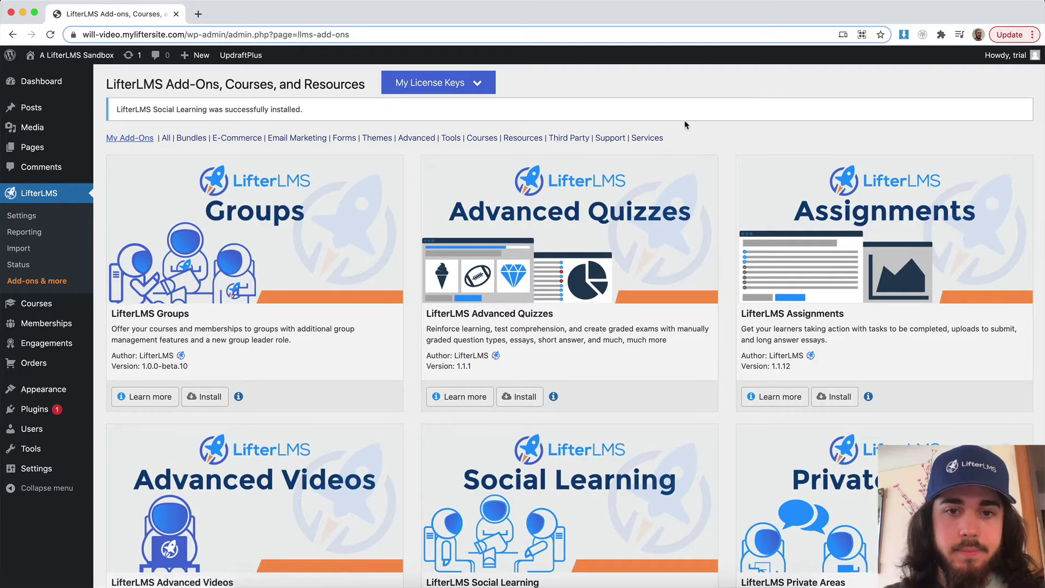
scroll(687, 120, down, 4)
Activate the newly installed Social Learning add-on.
click(516, 452)
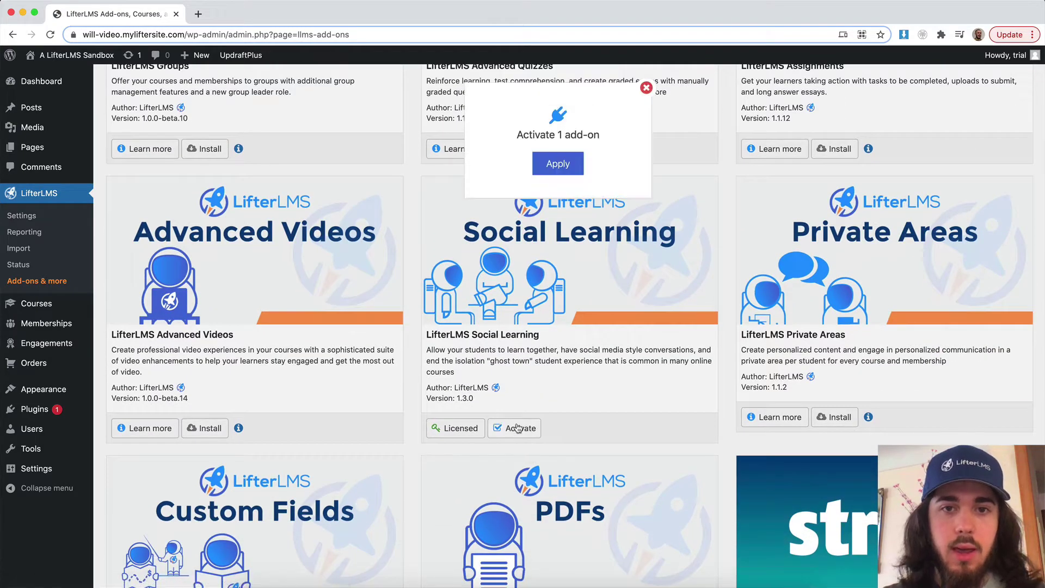
click(565, 174)
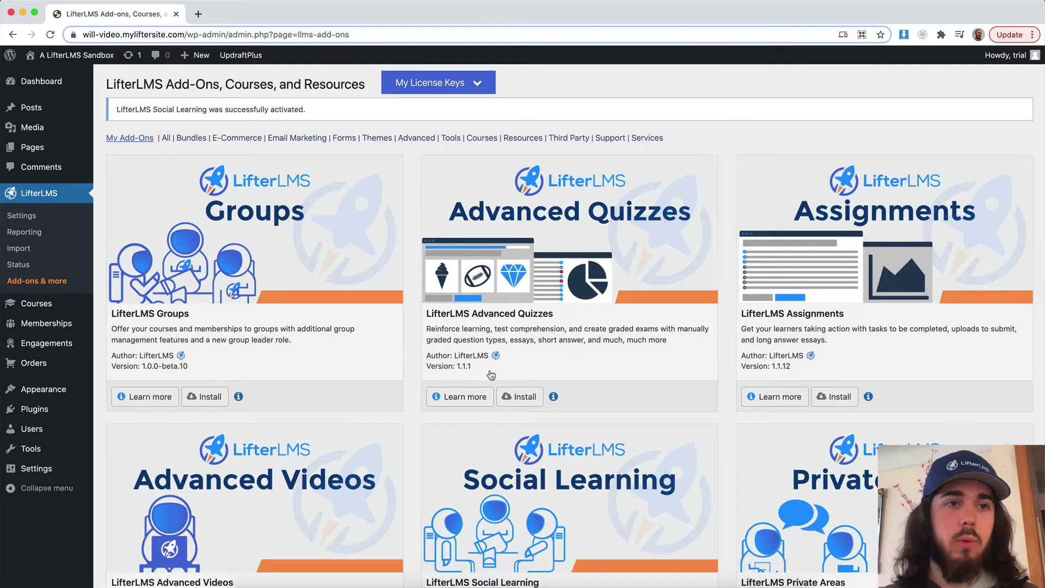
scroll(544, 408, down, 3)
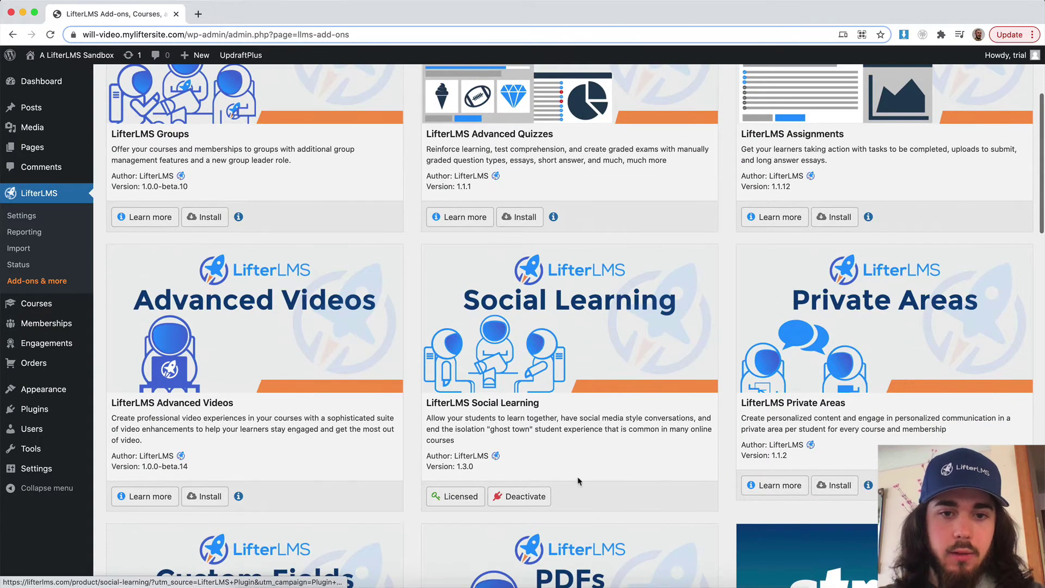
Enable the Social Learning integration under LifterLMS Settings > Integrations and save.
click(21, 217)
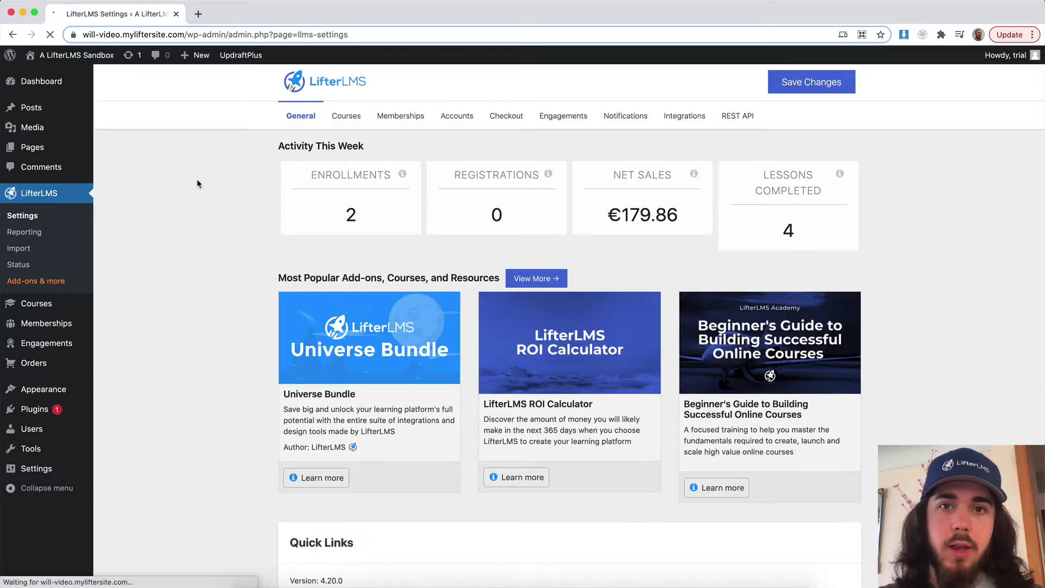
click(688, 118)
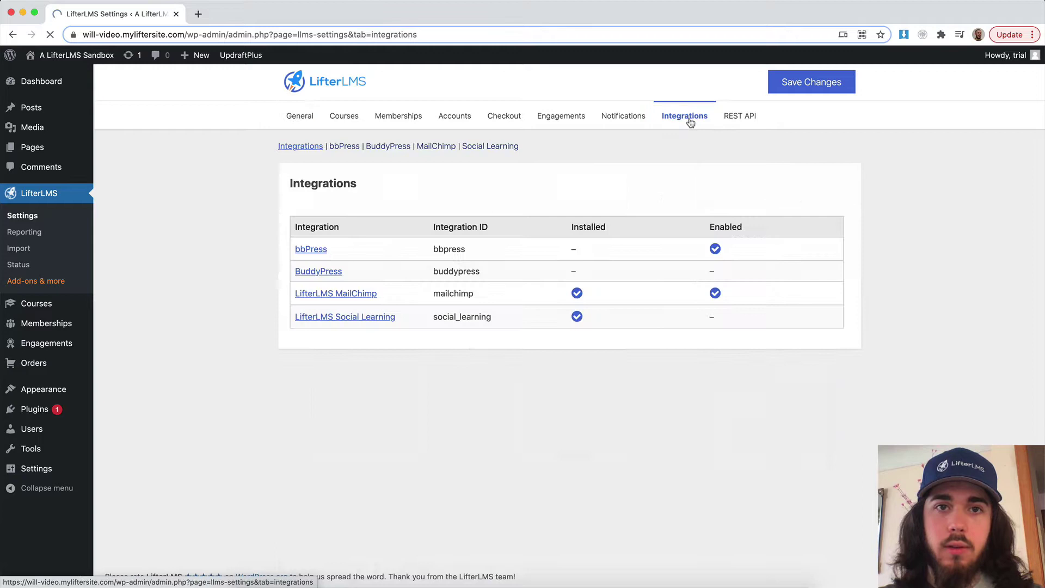
click(378, 317)
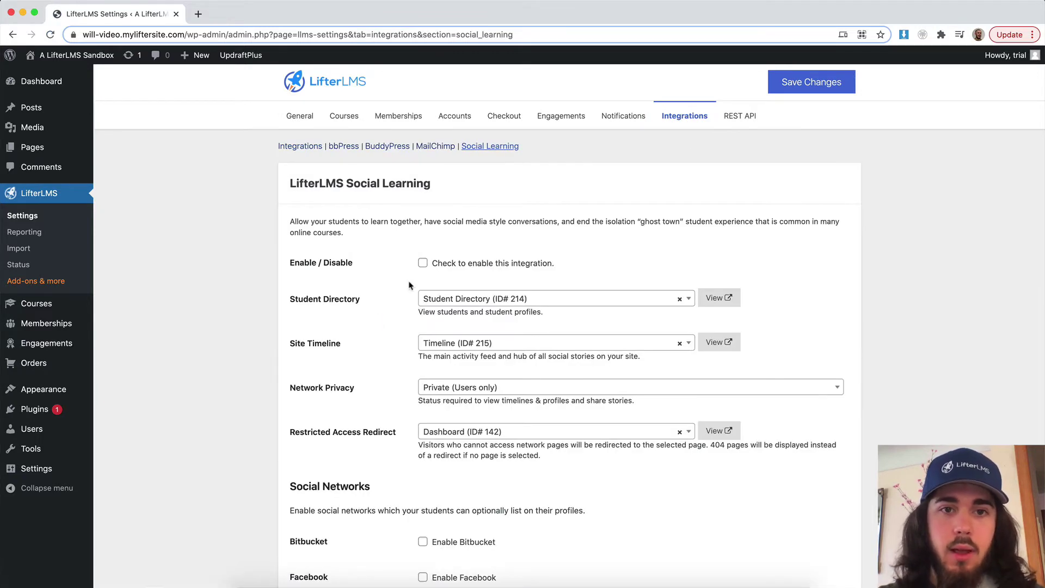
click(784, 83)
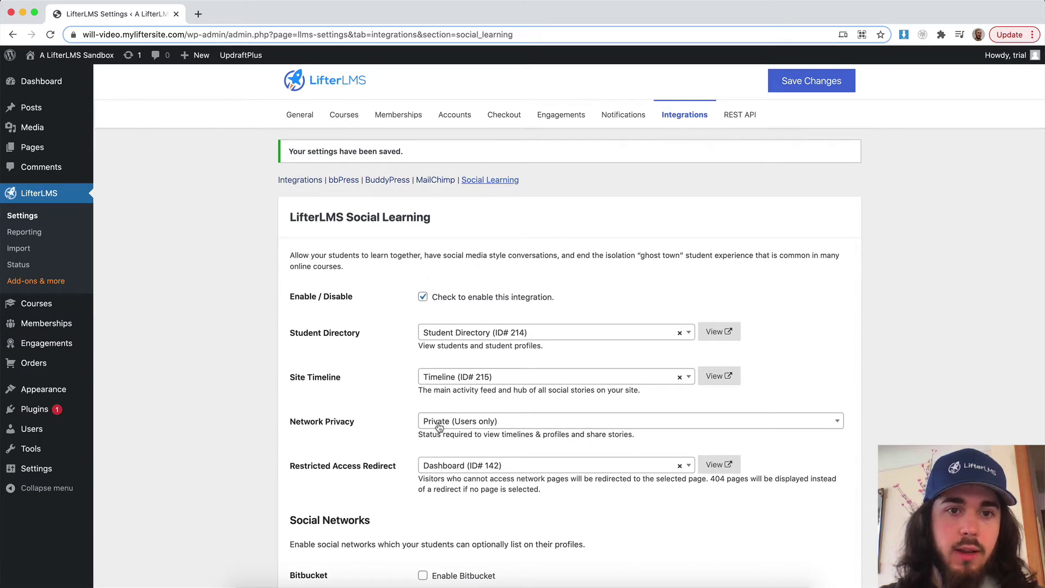
Open the site in a new tab and visit My Profile, which shows page-not-found.
right_click(98, 60)
click(125, 66)
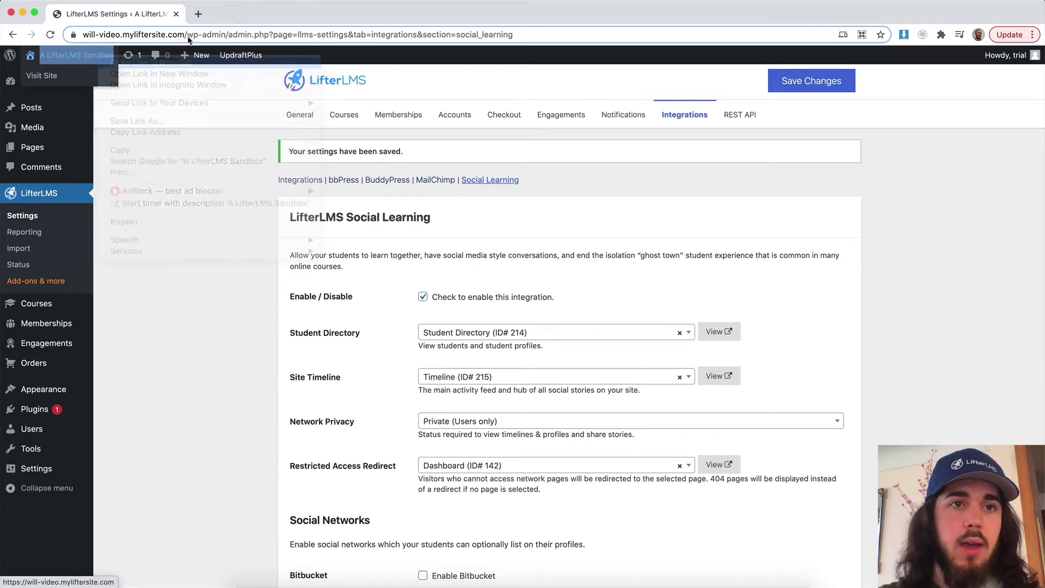
key(ctrl+Tab)
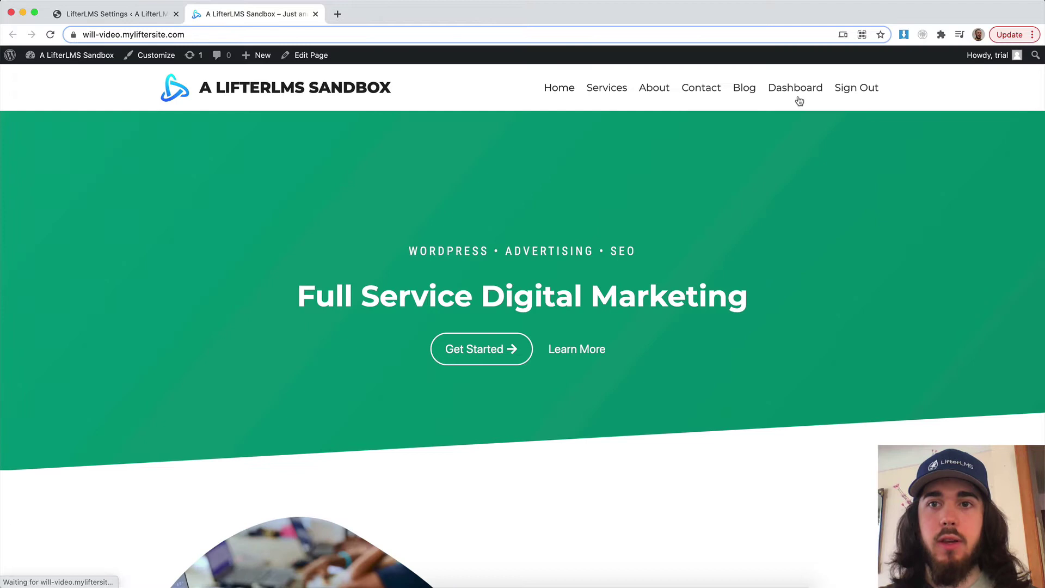
click(795, 94)
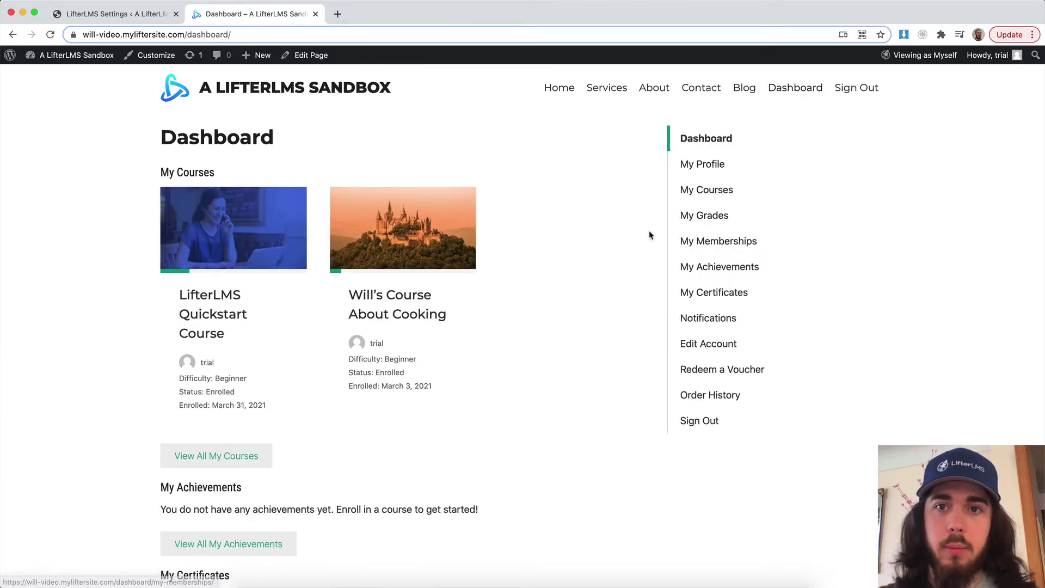
click(700, 166)
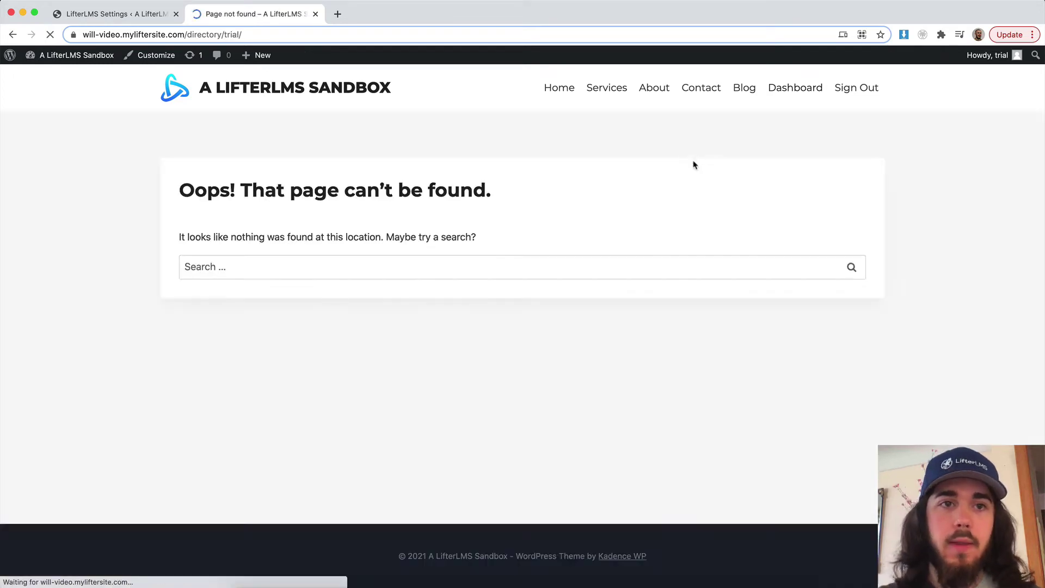
mouse_move(69, 59)
drag(178, 189, 503, 194)
Re-save the Post name permalink structure, then view the site's homepage.
click(64, 61)
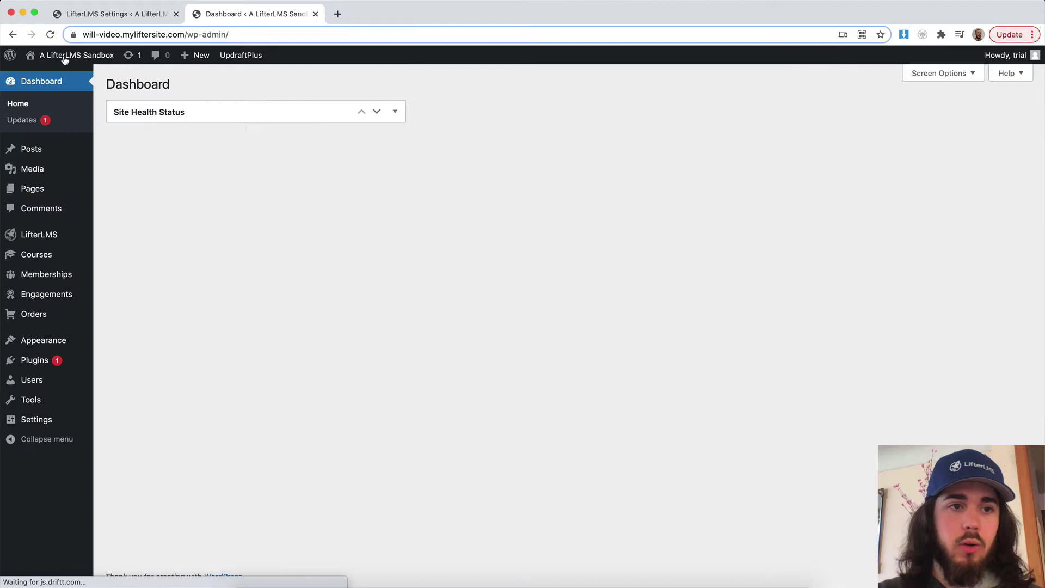
mouse_move(50, 424)
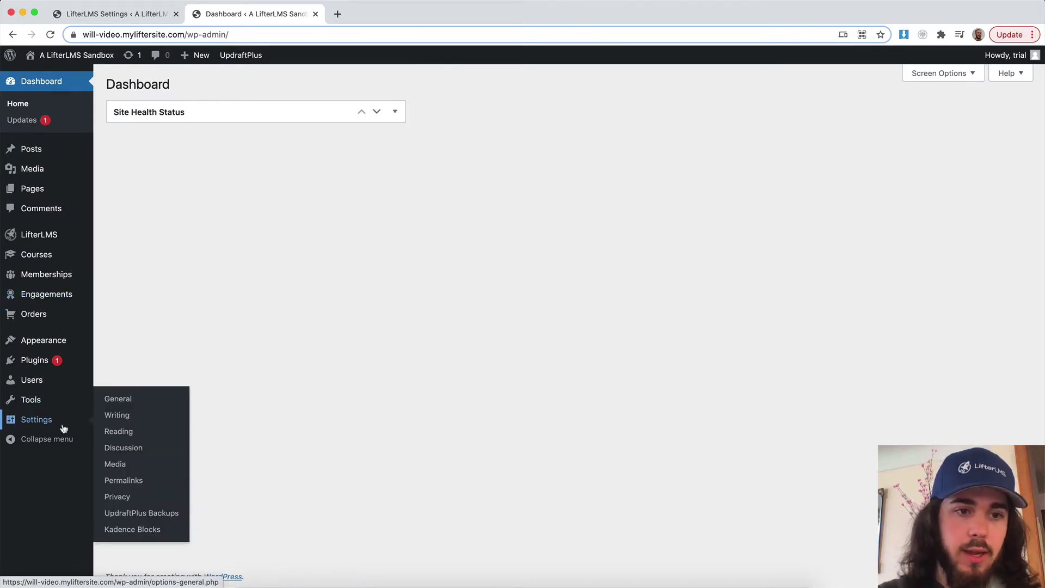
click(119, 483)
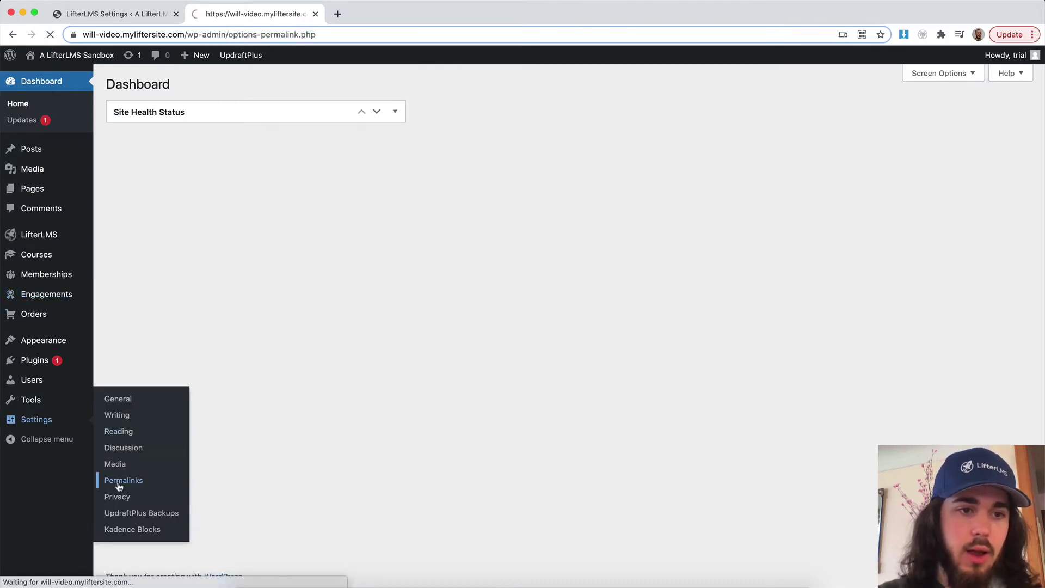
scroll(122, 506, down, 1)
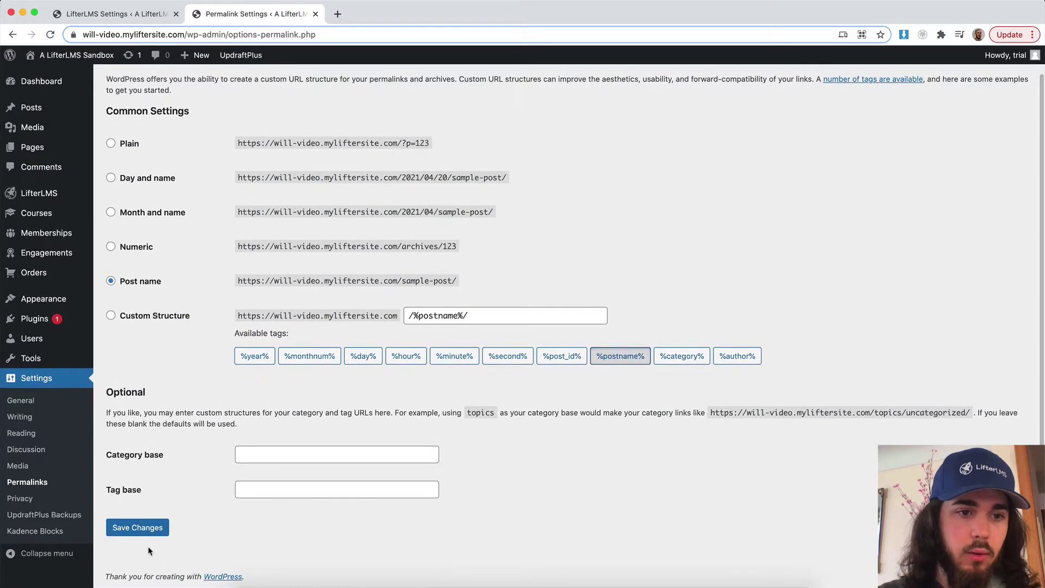
click(125, 533)
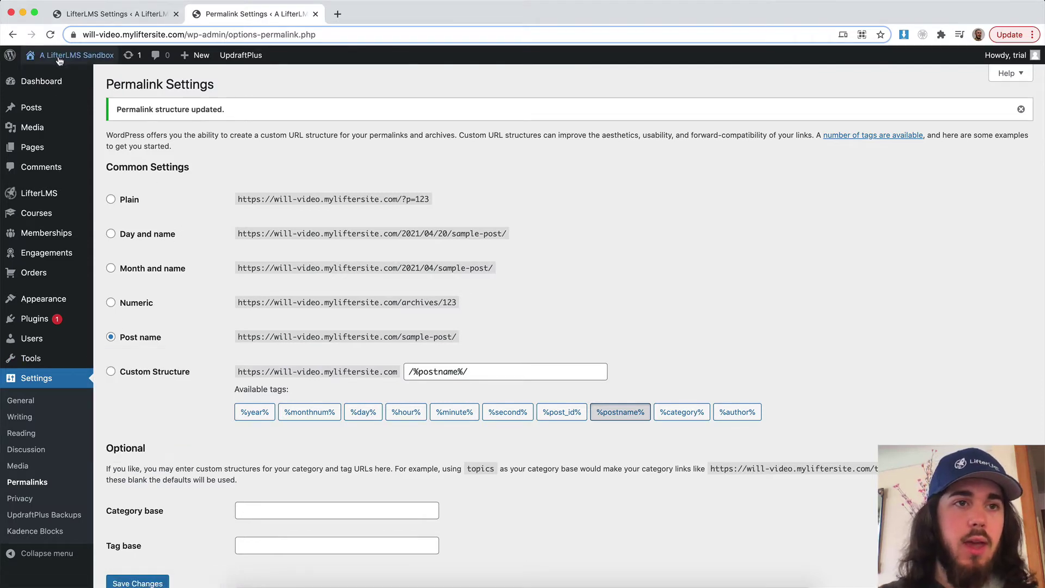
click(77, 55)
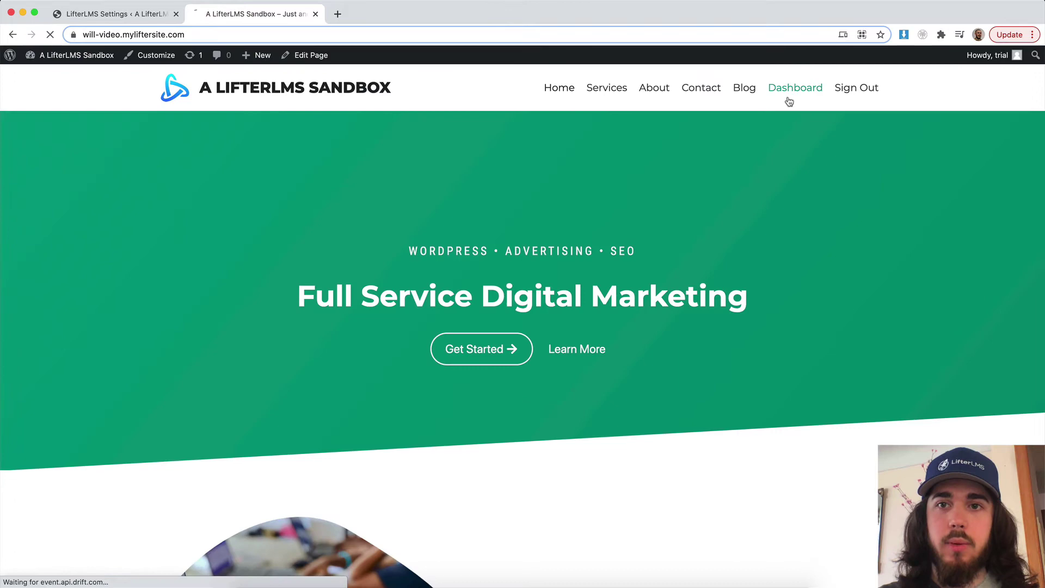
Upload a photo as the student's profile picture and reload the profile.
click(789, 96)
click(697, 165)
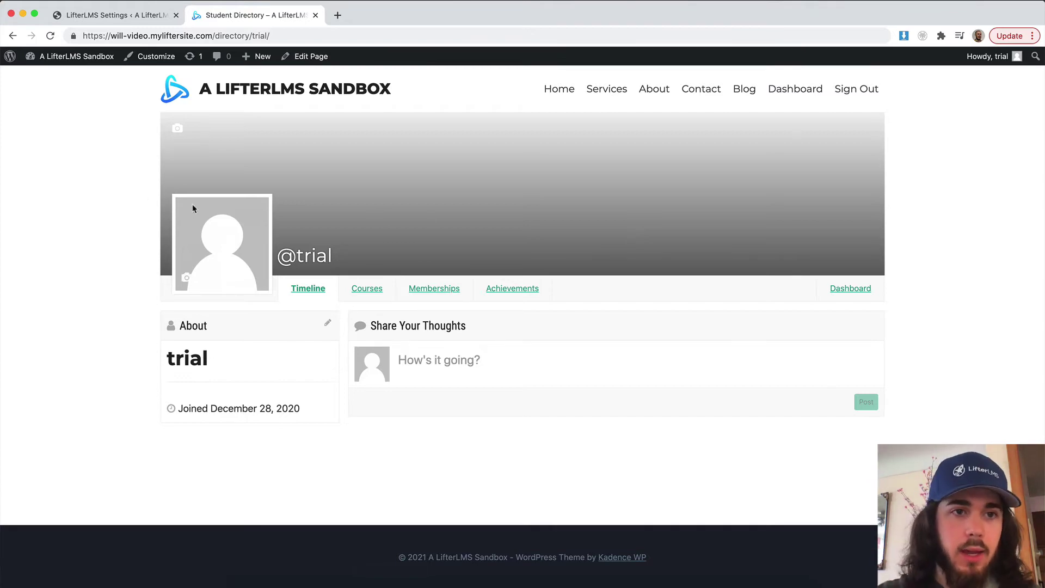
click(186, 276)
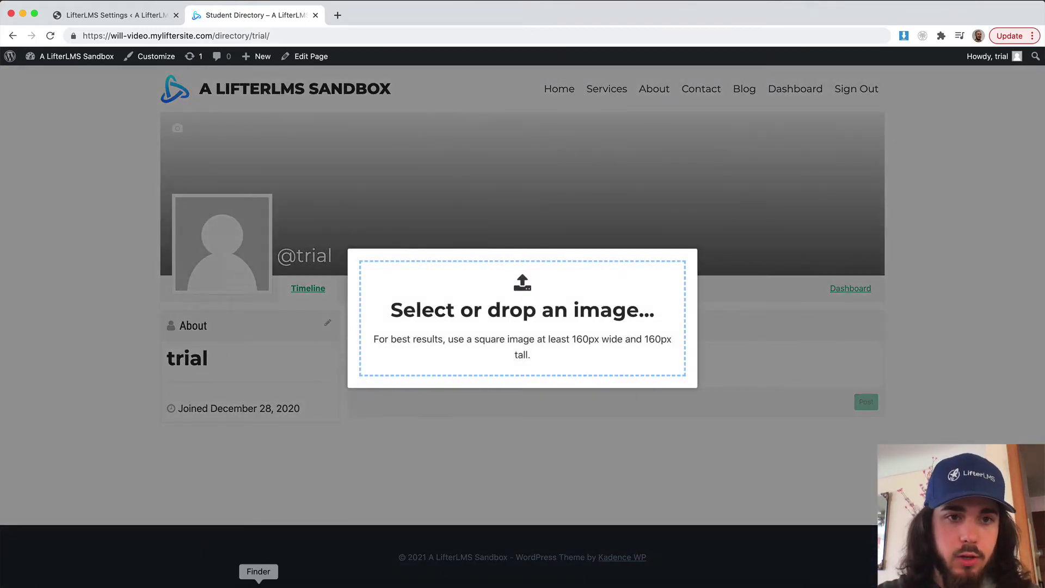
click(259, 575)
drag(802, 27, 732, 322)
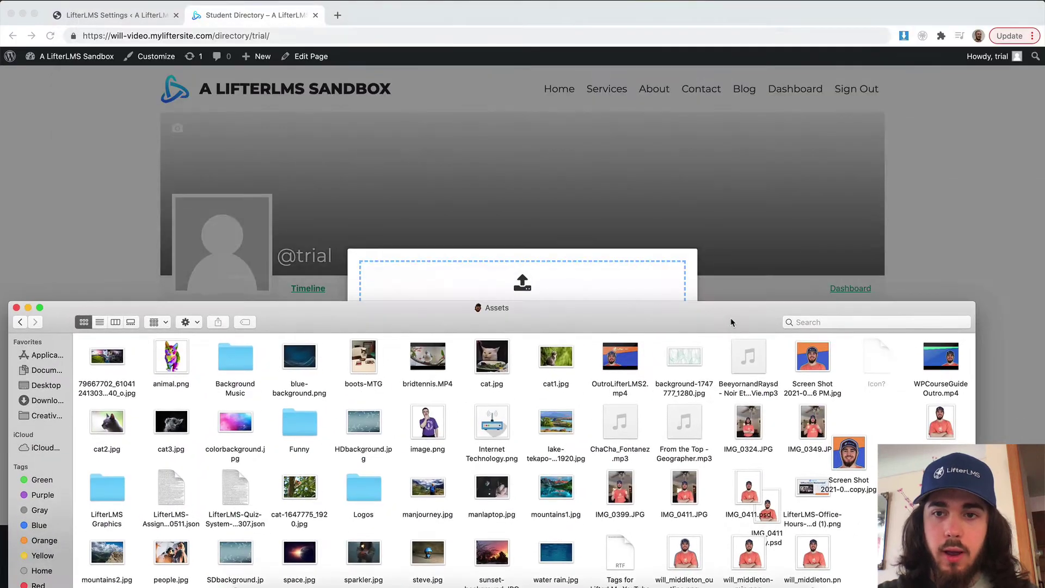
drag(856, 493, 580, 287)
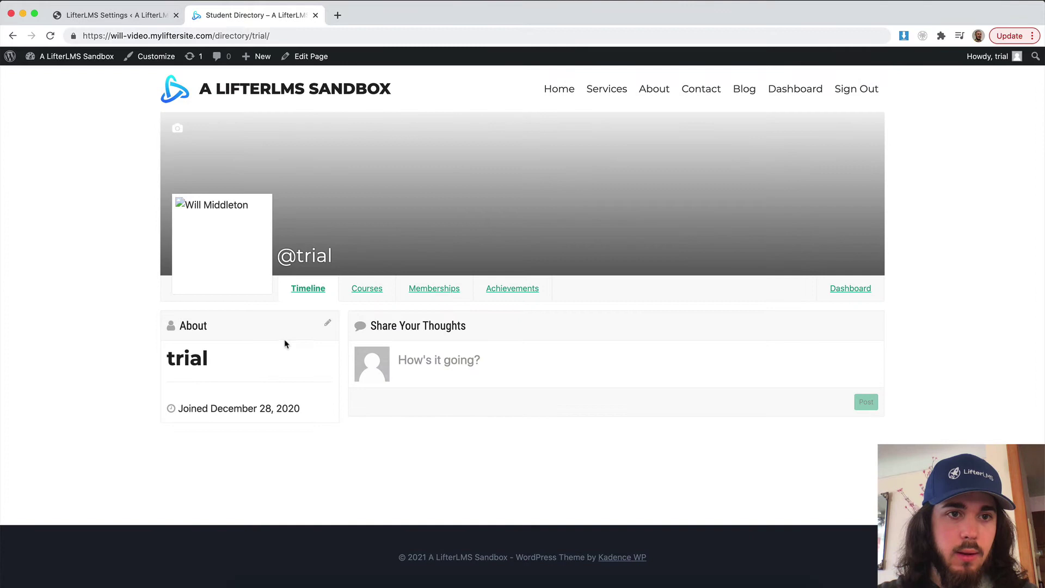
mouse_move(248, 241)
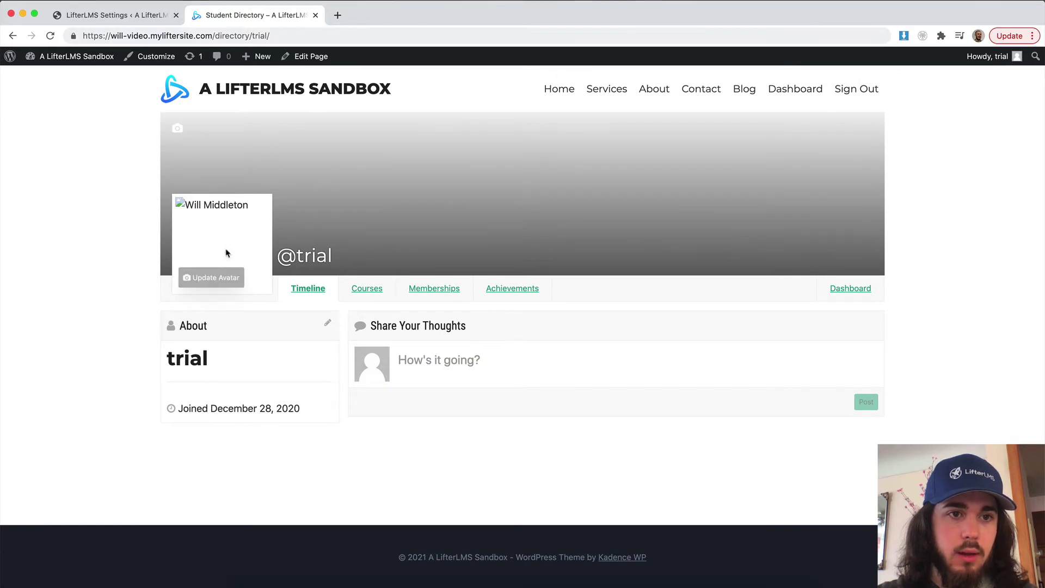
click(50, 36)
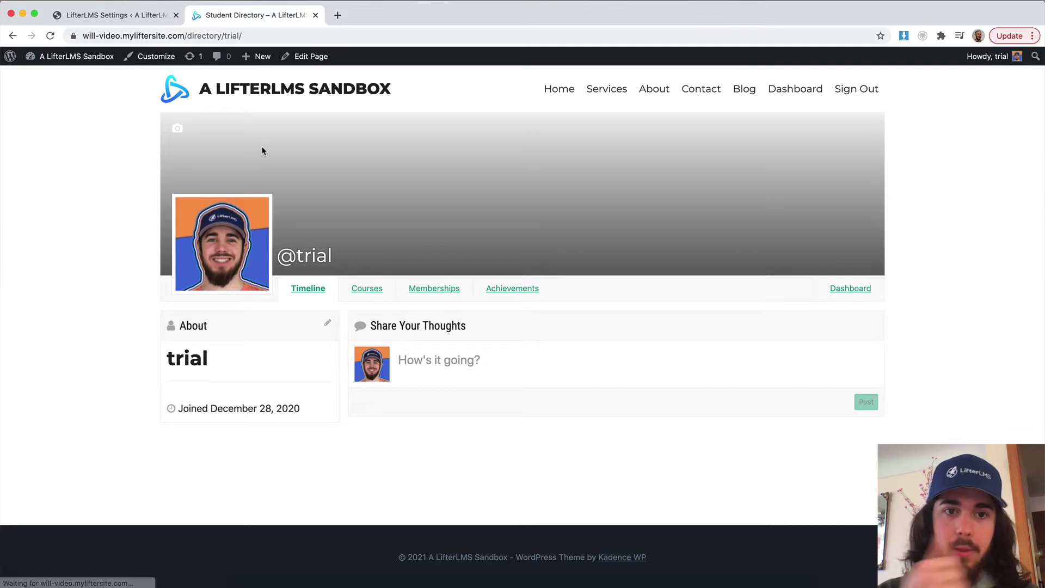
Upload cat1.jpg as the profile cover image.
click(182, 130)
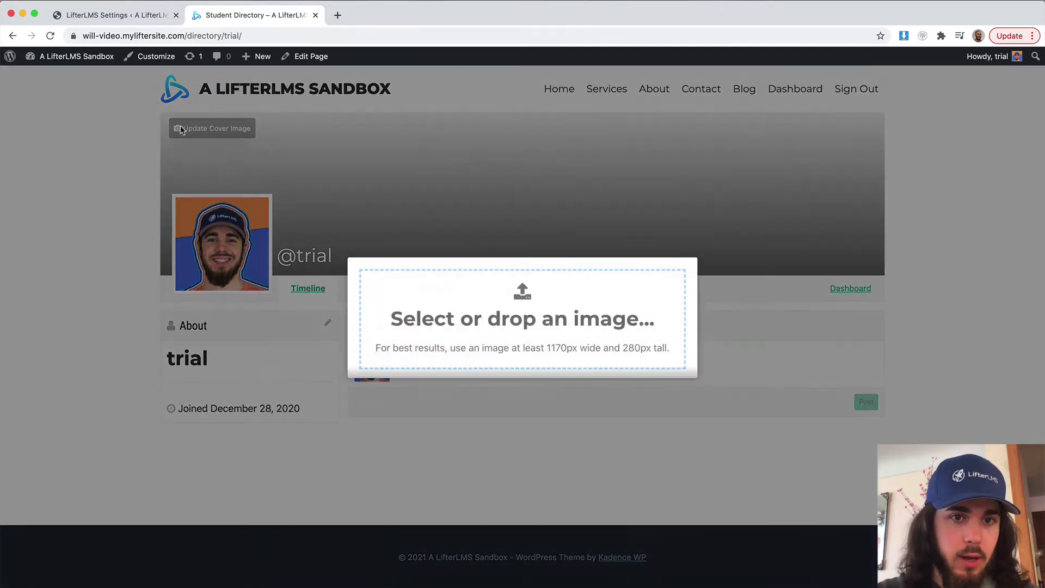
key(super+Tab)
drag(561, 360, 560, 282)
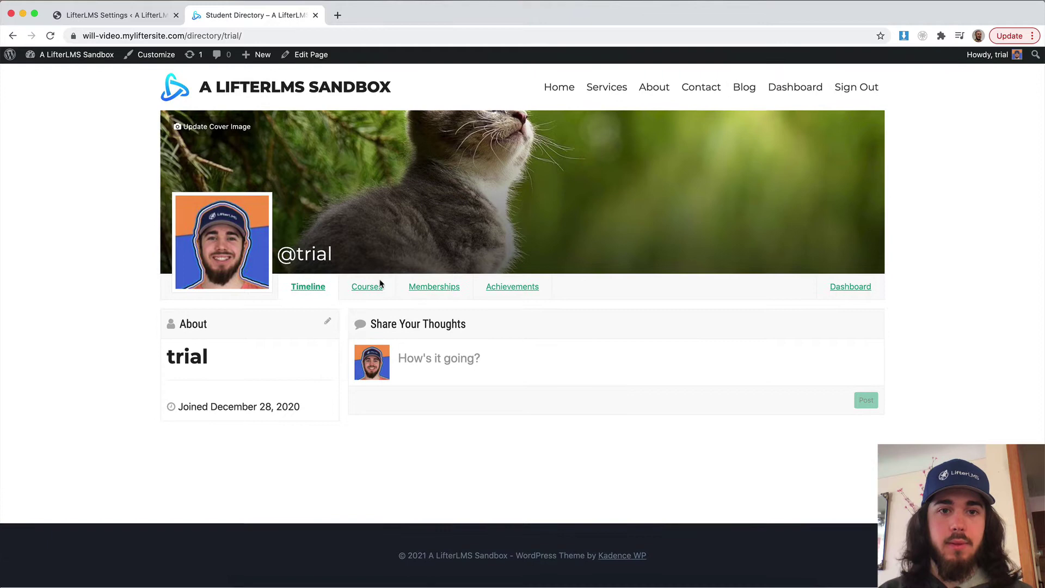
Post a 'Hey :)' status on the profile timeline, then bring up the admin link's options.
click(423, 362)
text(Hey :))
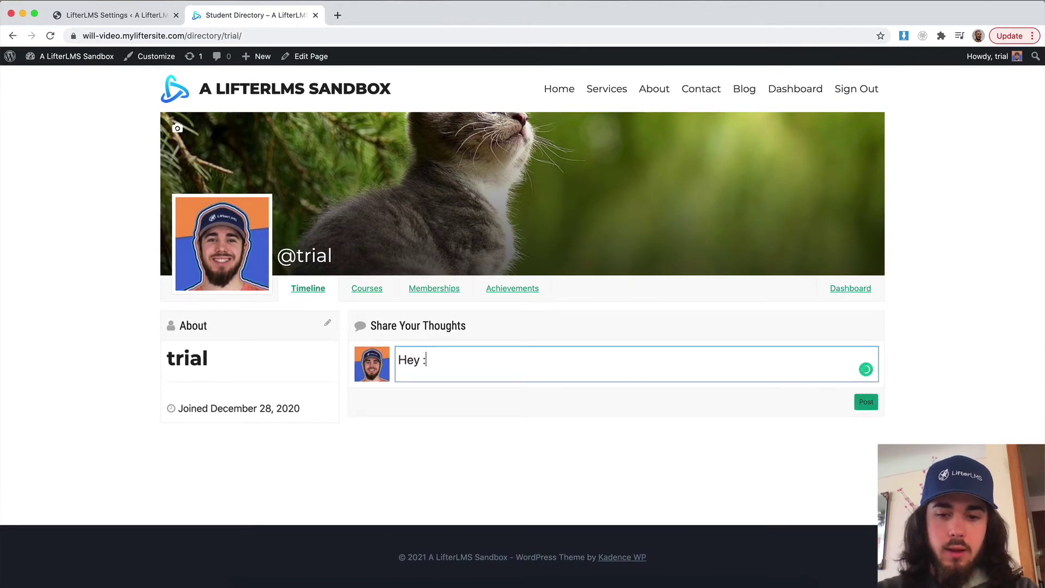
key(Return)
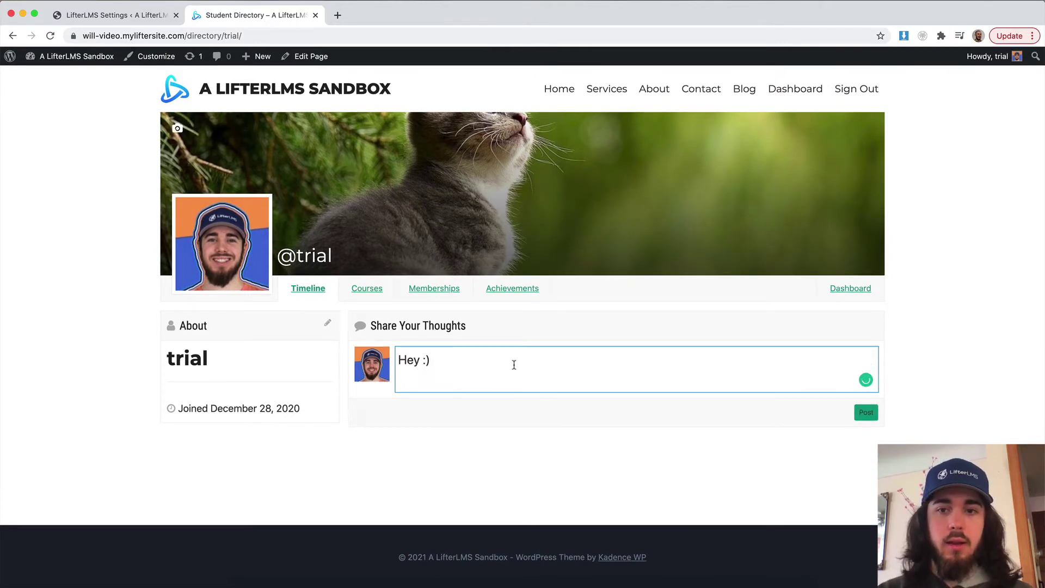
click(867, 413)
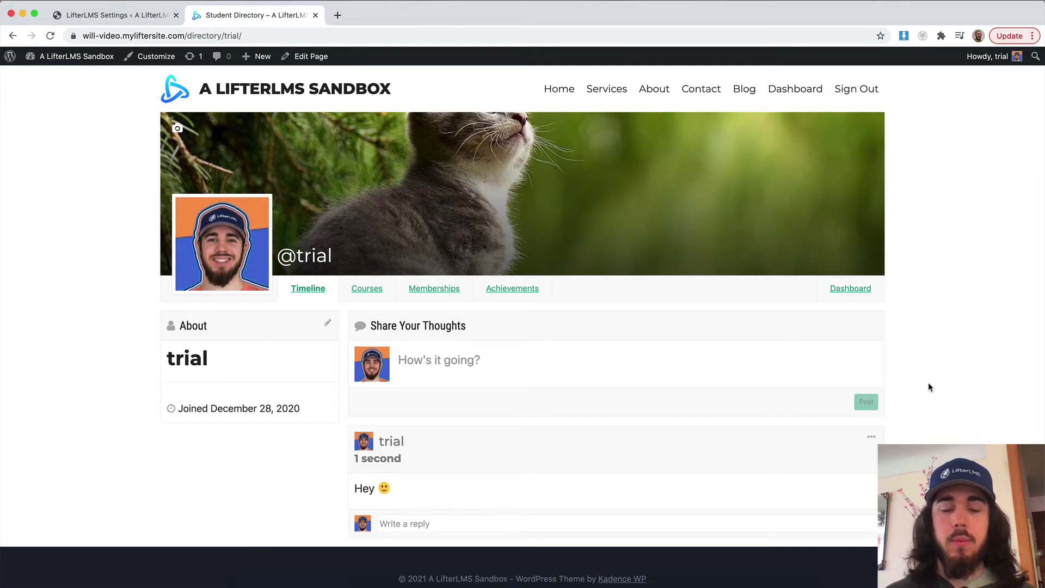
scroll(650, 363, down, 1)
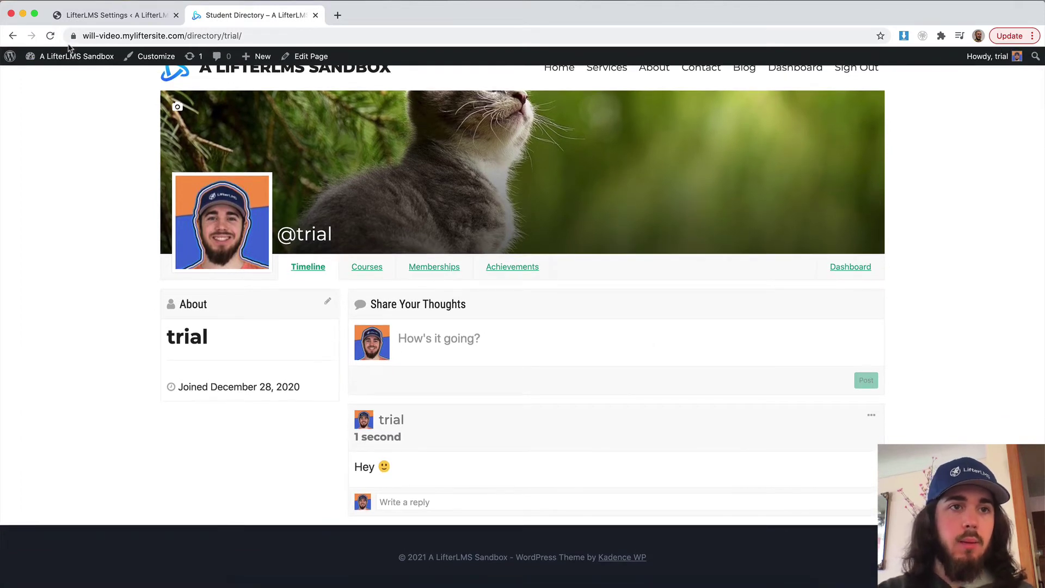
right_click(72, 60)
Publish a new course titled 'Test Course' from the admin in a new tab.
click(109, 68)
click(391, 14)
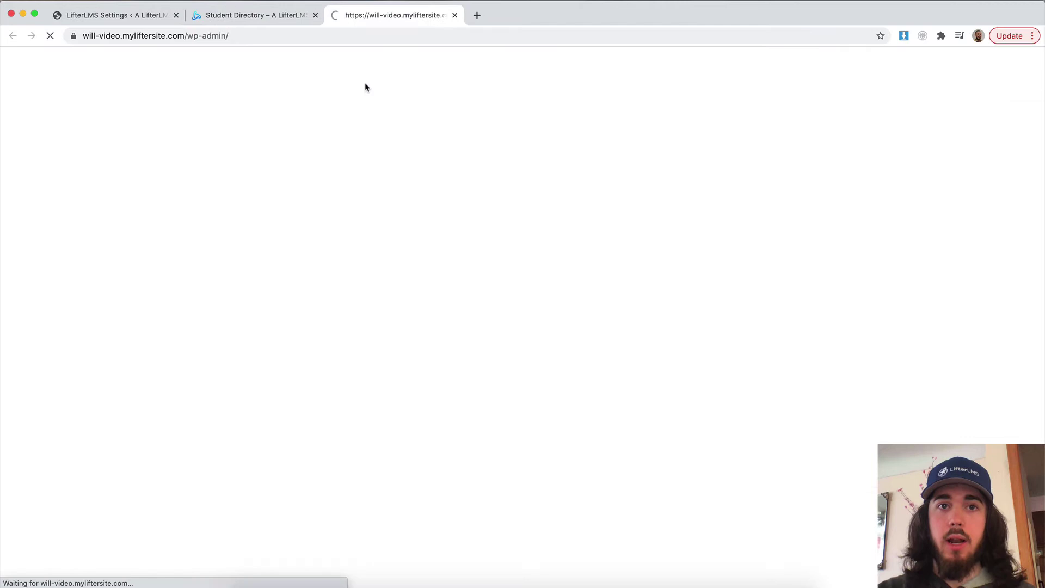
click(153, 274)
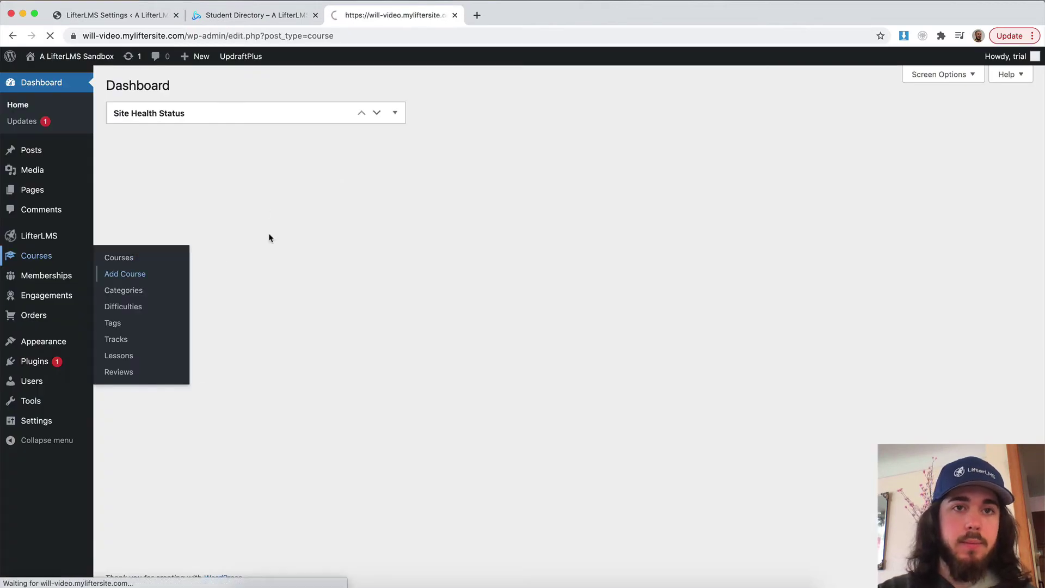
click(184, 85)
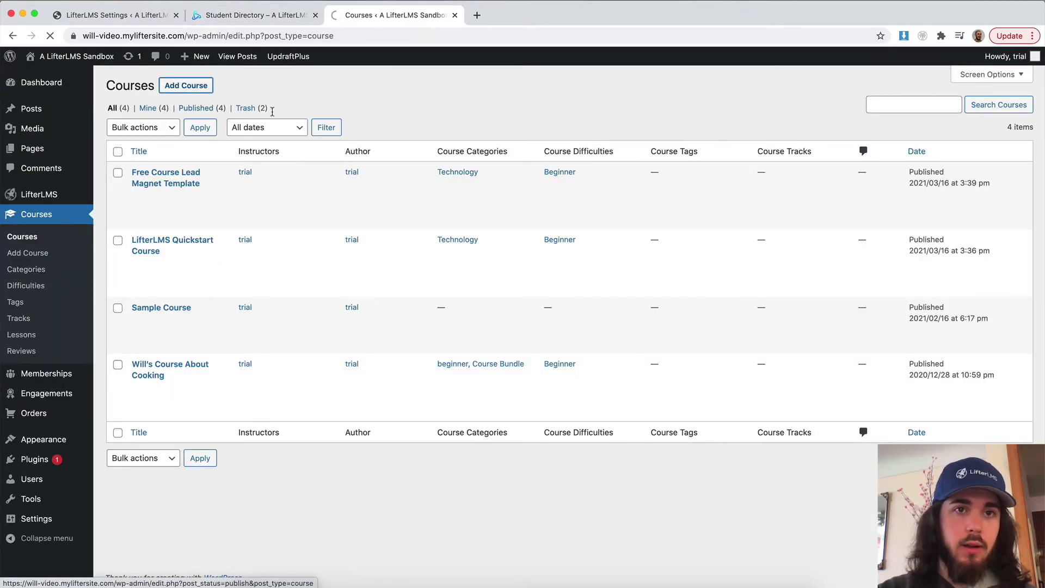
text(T)
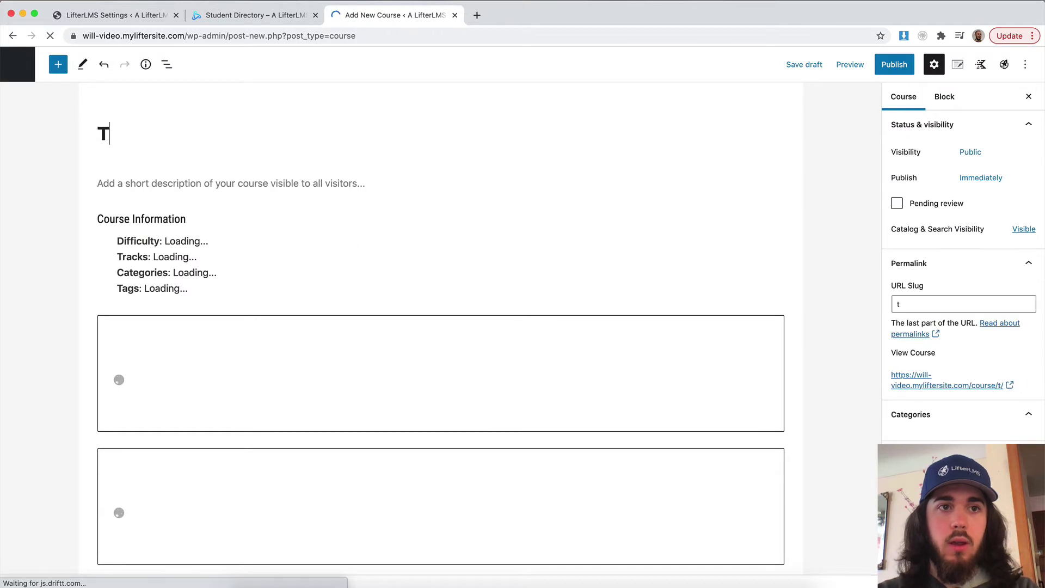
text(est Course)
click(894, 64)
click(927, 64)
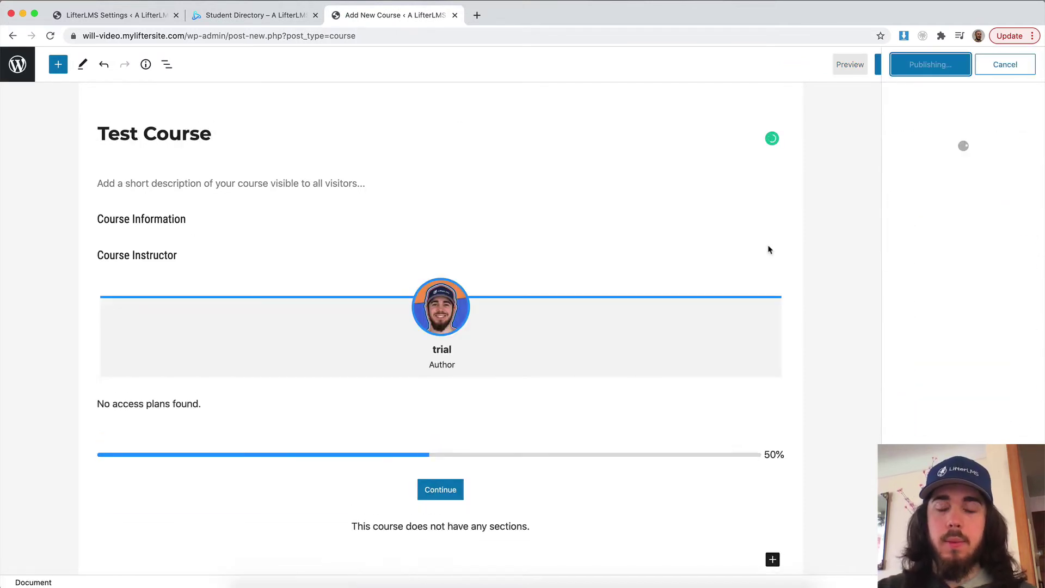
click(1024, 64)
Add one section with a new lesson in the Course Builder, then return to the course editor.
scroll(973, 326, down, 5)
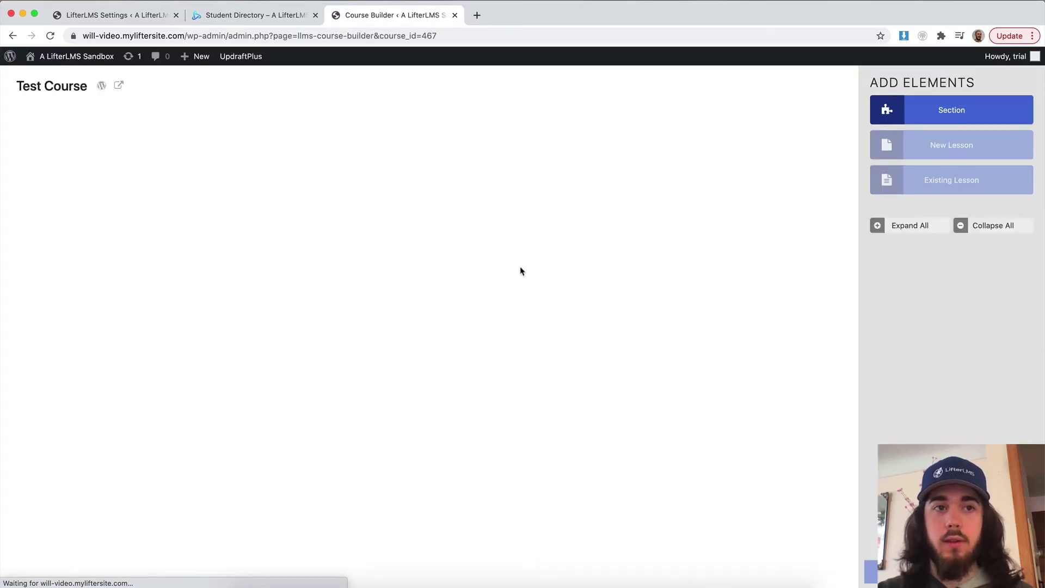
click(933, 110)
click(931, 144)
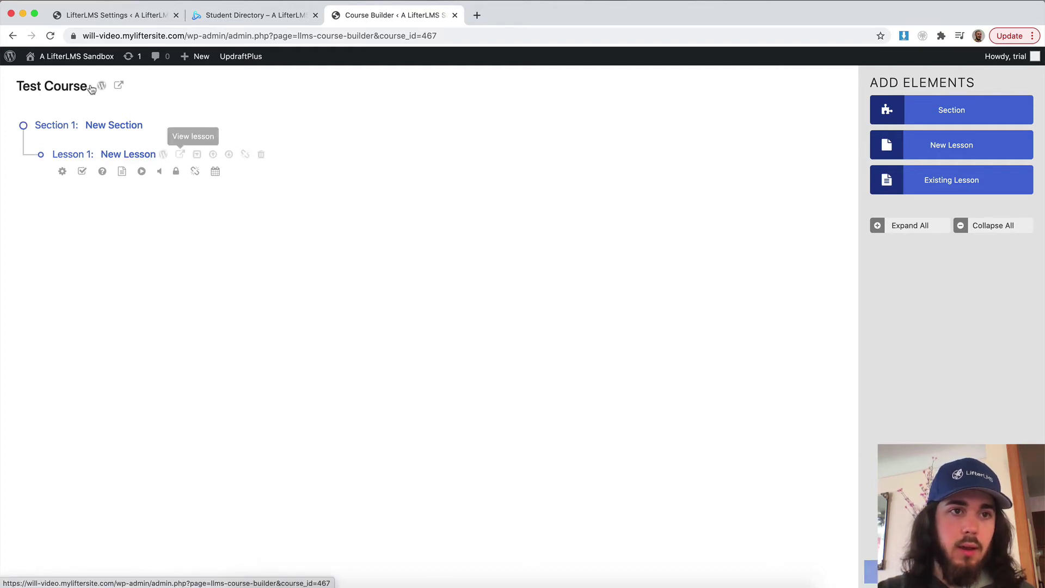
click(13, 35)
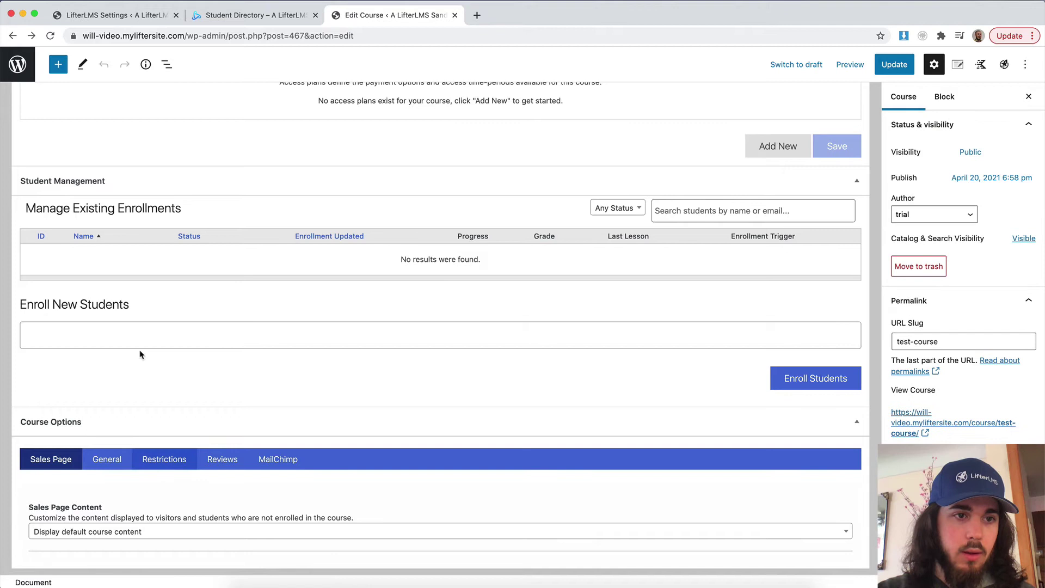
Search for and enroll your own student account in Test Course.
click(113, 331)
text(trial)
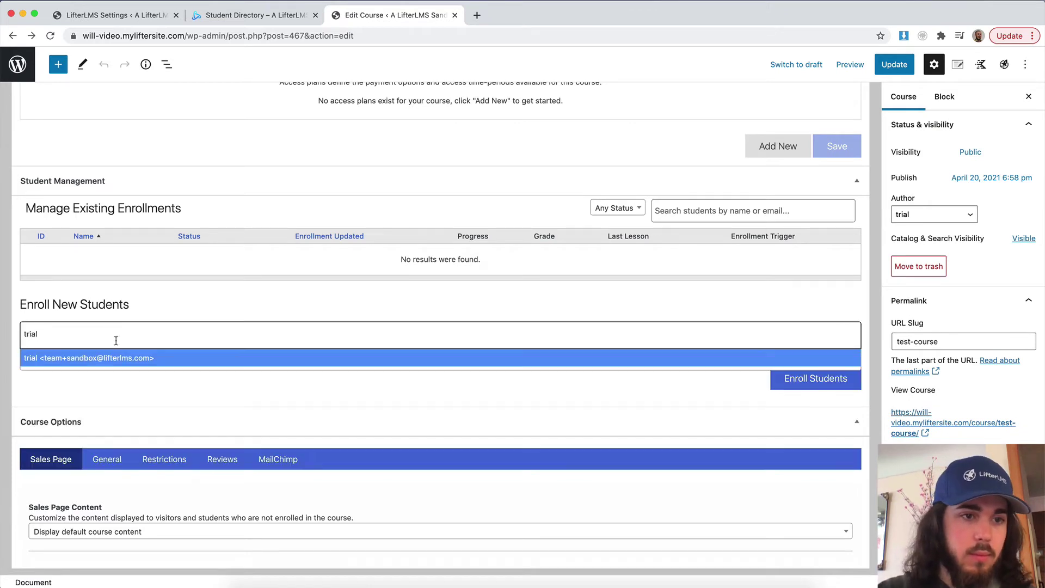
click(117, 359)
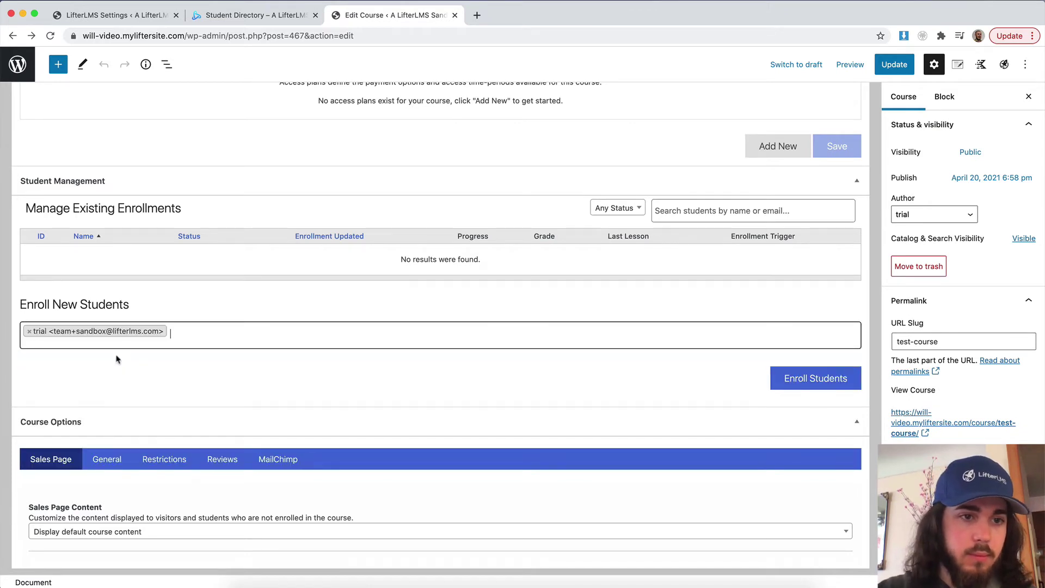
click(800, 381)
scroll(483, 210, up, 15)
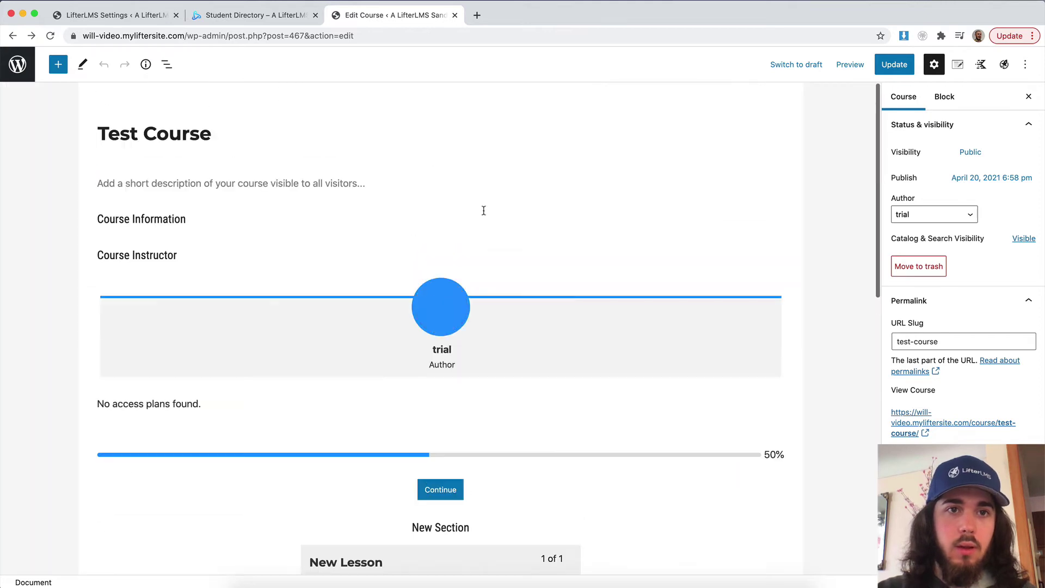
View Test Course, start its lesson and mark it complete.
click(914, 421)
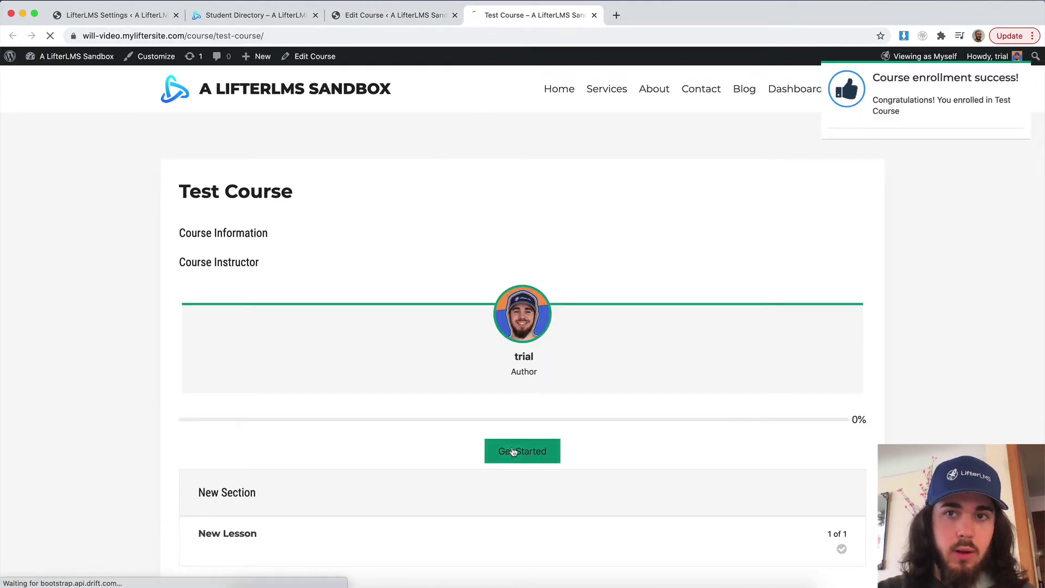
click(514, 452)
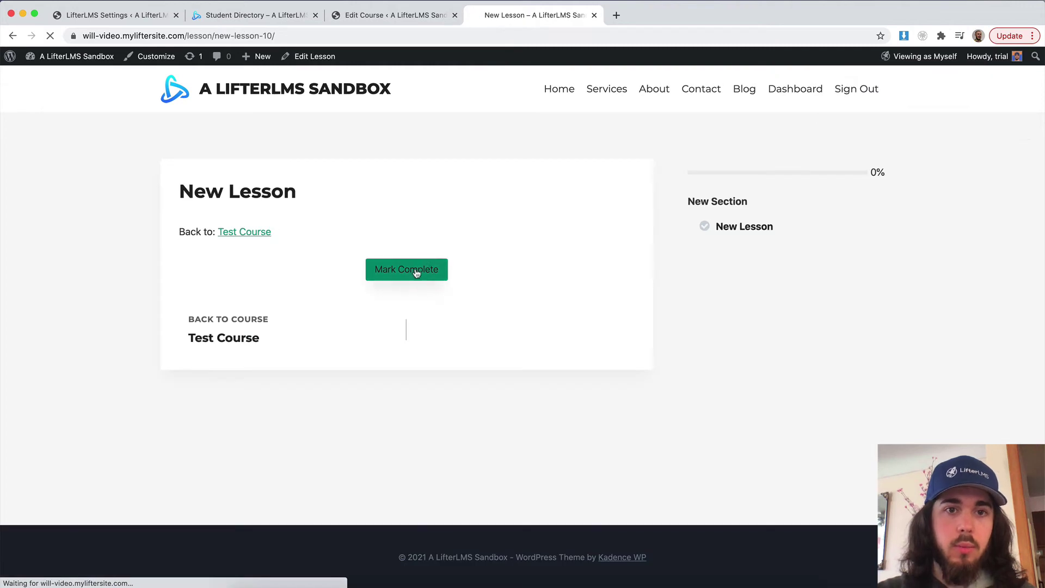
click(403, 270)
Reload the student profile and scroll its timeline to find the Test Course completion post.
click(272, 22)
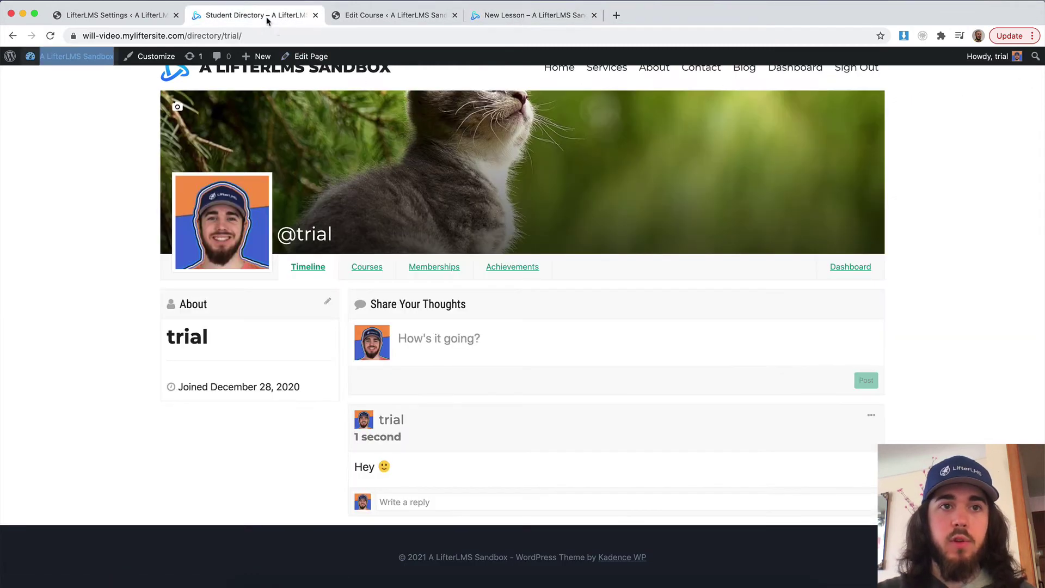
click(109, 56)
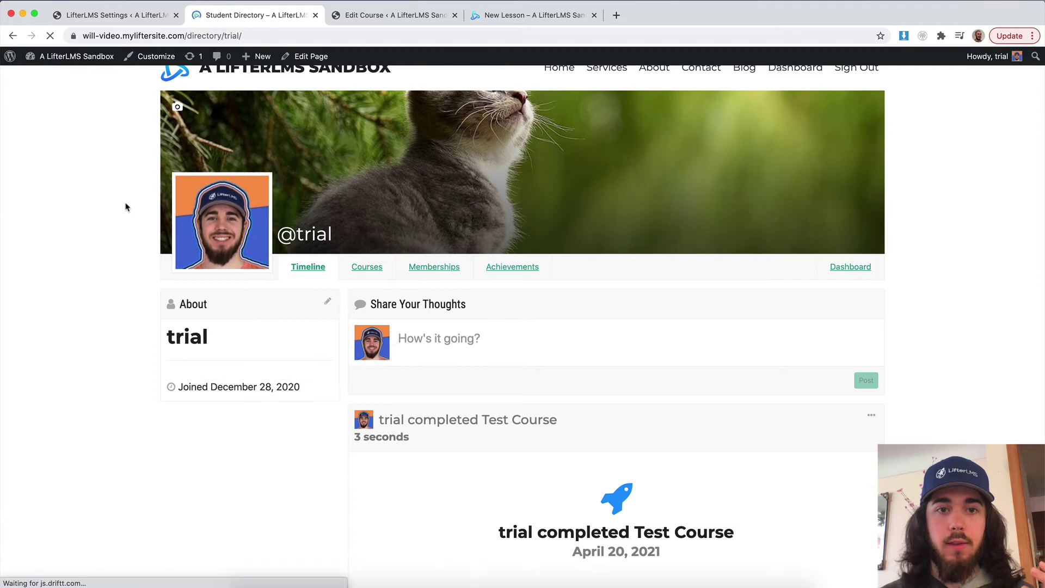
scroll(125, 207, down, 2)
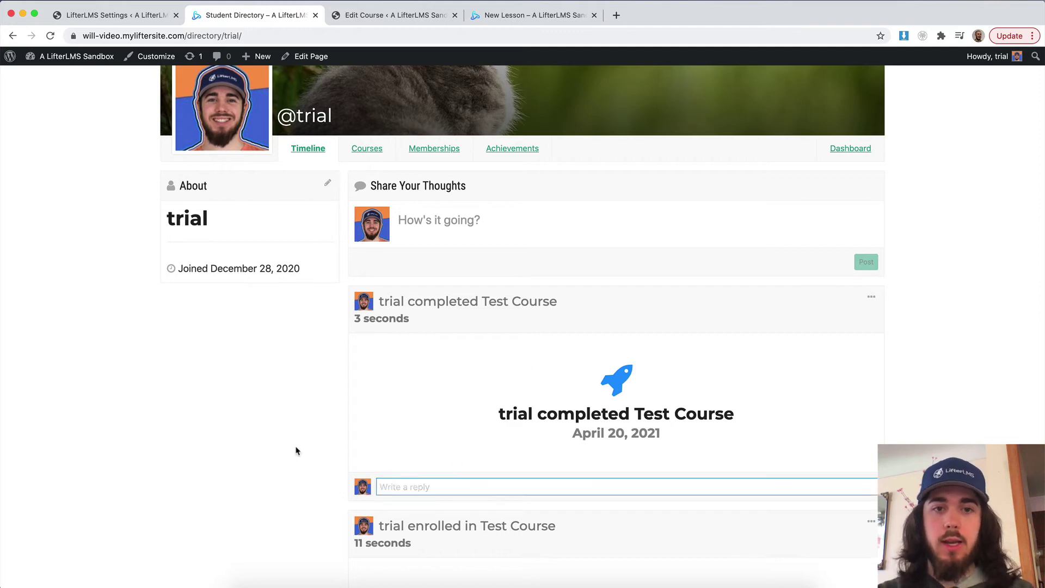
scroll(361, 436, up, 3)
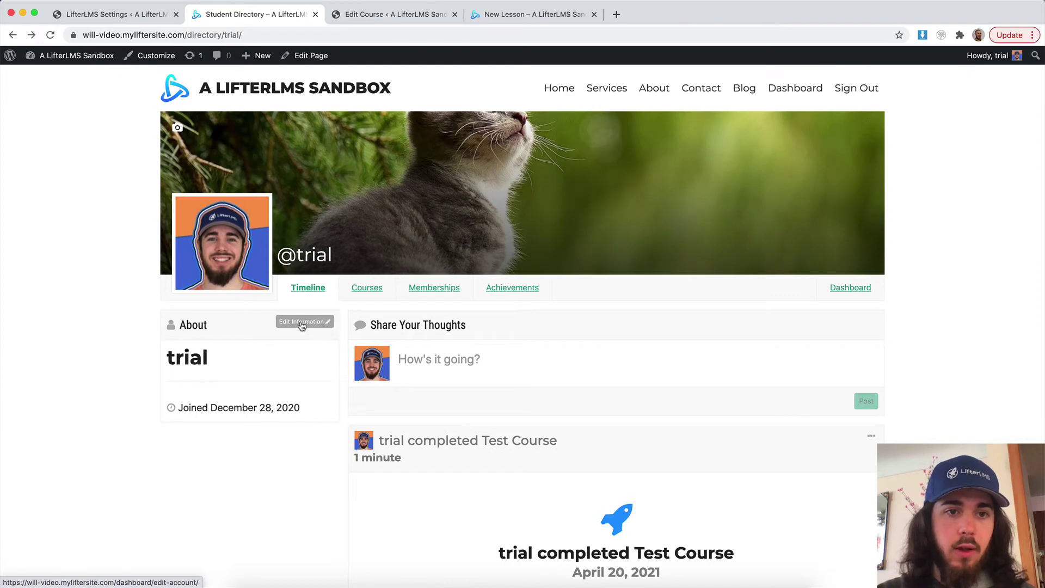
In Edit Information, replace the existing display name with your full name.
click(298, 321)
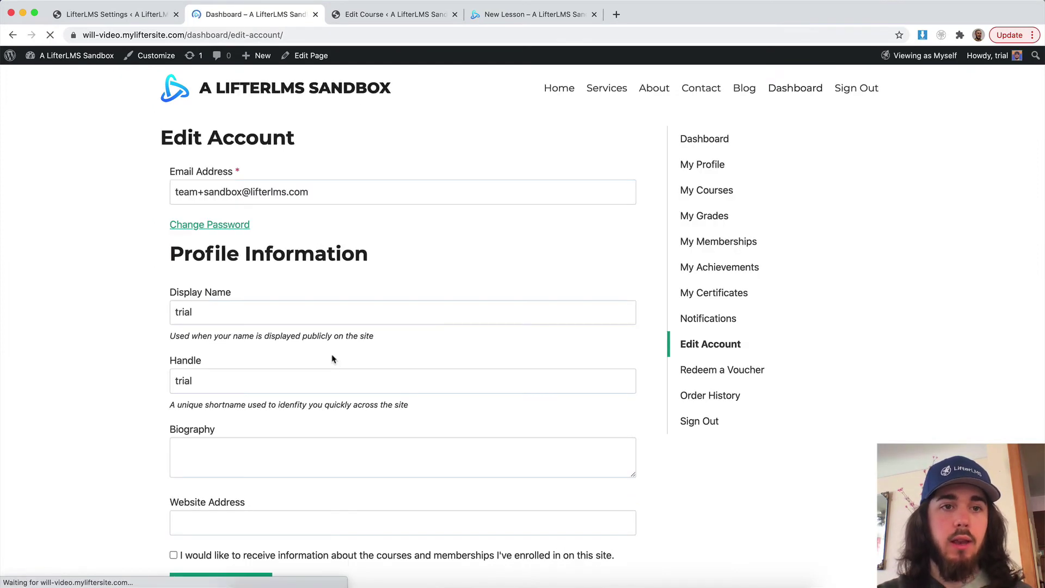
click(239, 311)
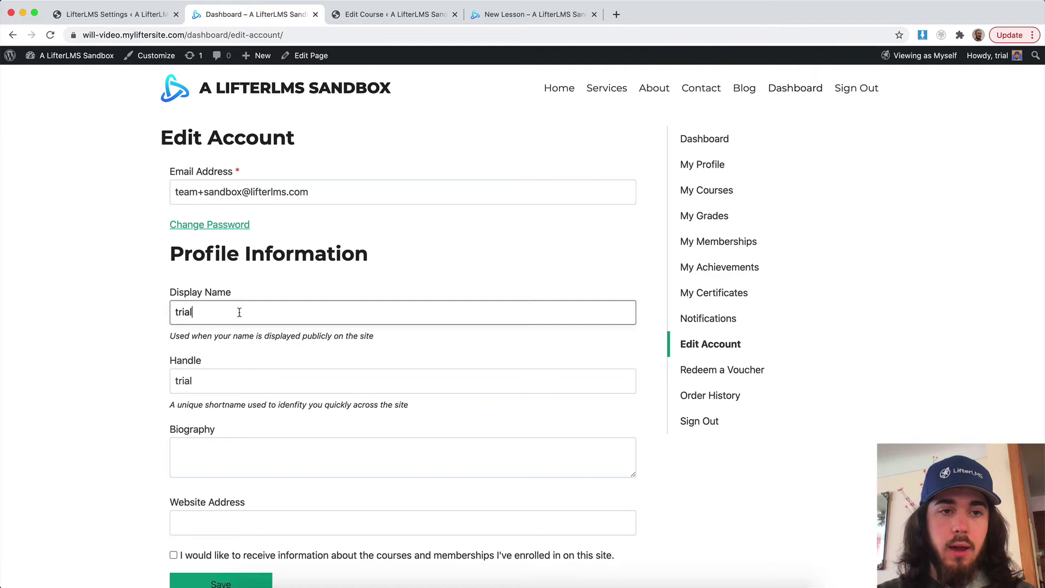
drag(239, 312, 149, 311)
text(Will Middleton)
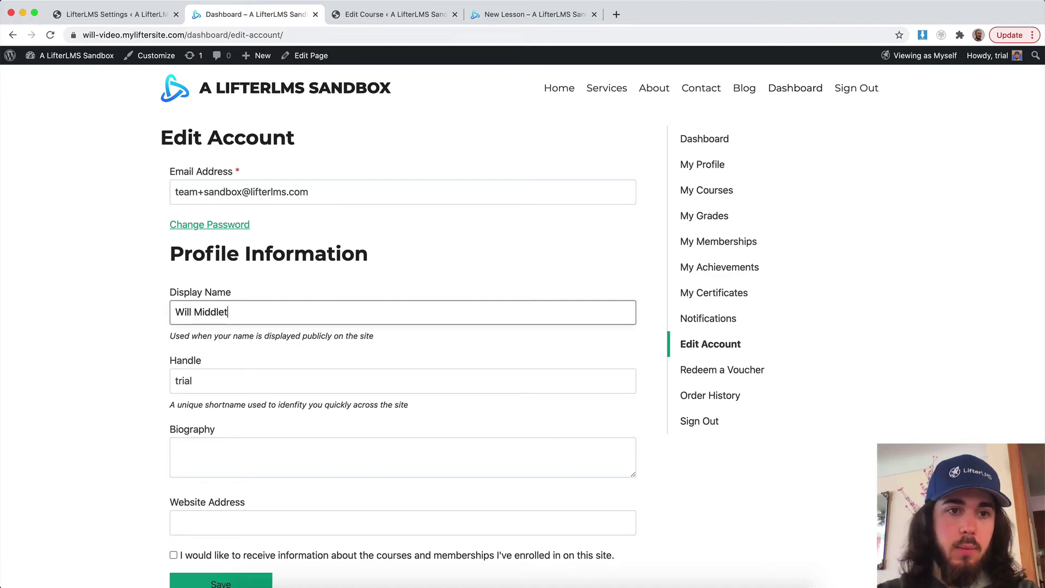
Enter the biography 'This is my bio', save the account, and view the profile.
click(208, 456)
text(This is my bio)
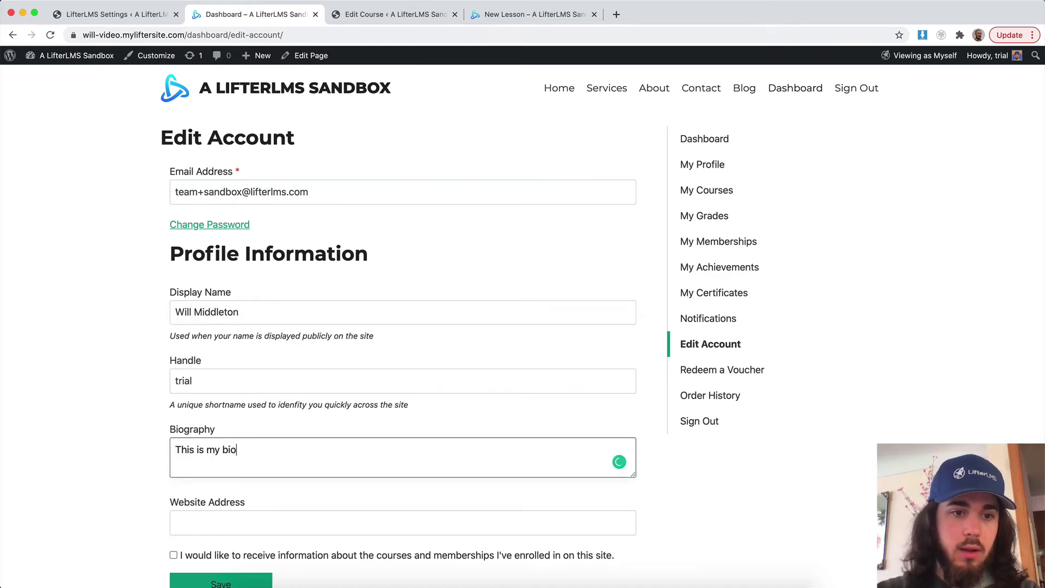
scroll(252, 463, down, 2)
click(218, 530)
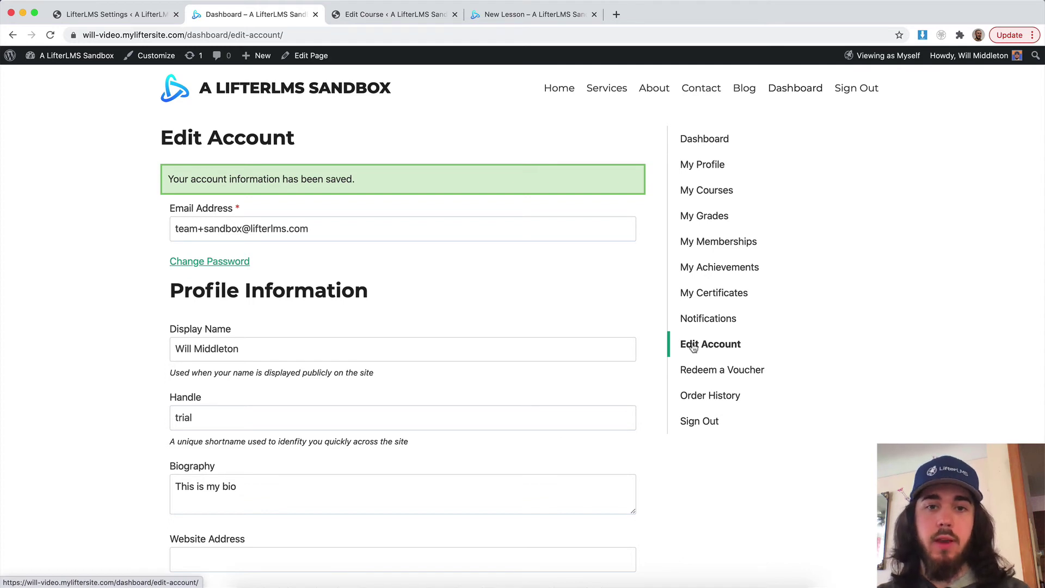
click(693, 171)
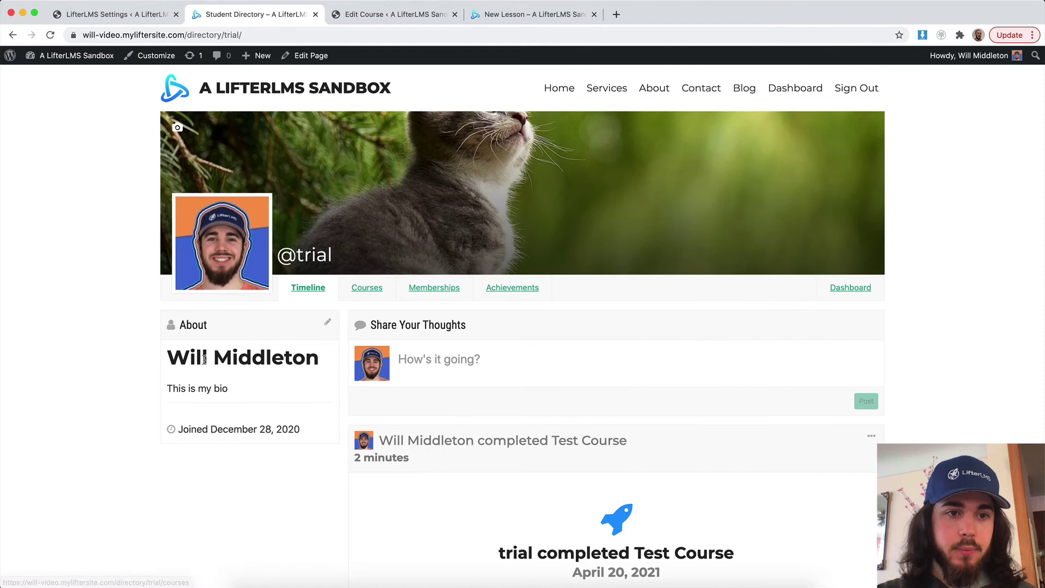
Check the updated name and bio, browse the student's enrolled courses, then return to the timeline.
mouse_move(203, 359)
mouse_down()
mouse_move(229, 385)
mouse_move(194, 348)
mouse_up()
click(251, 386)
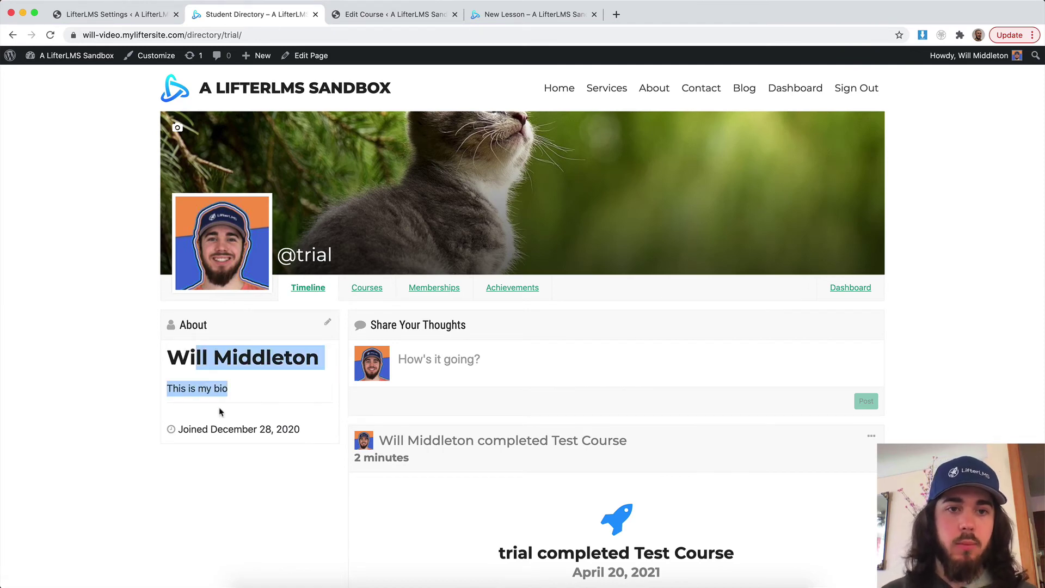
click(365, 289)
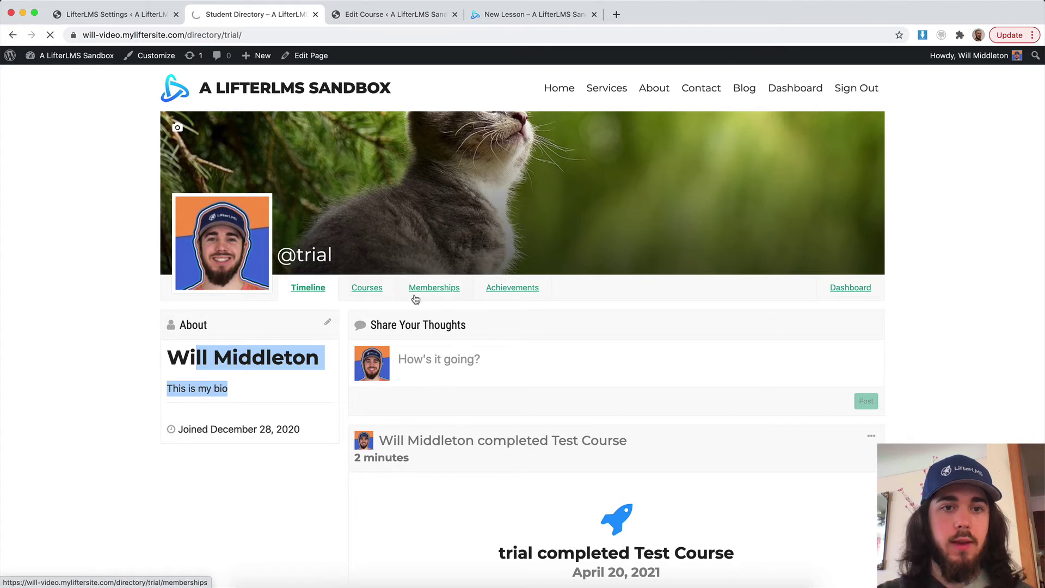
scroll(427, 299, down, 1)
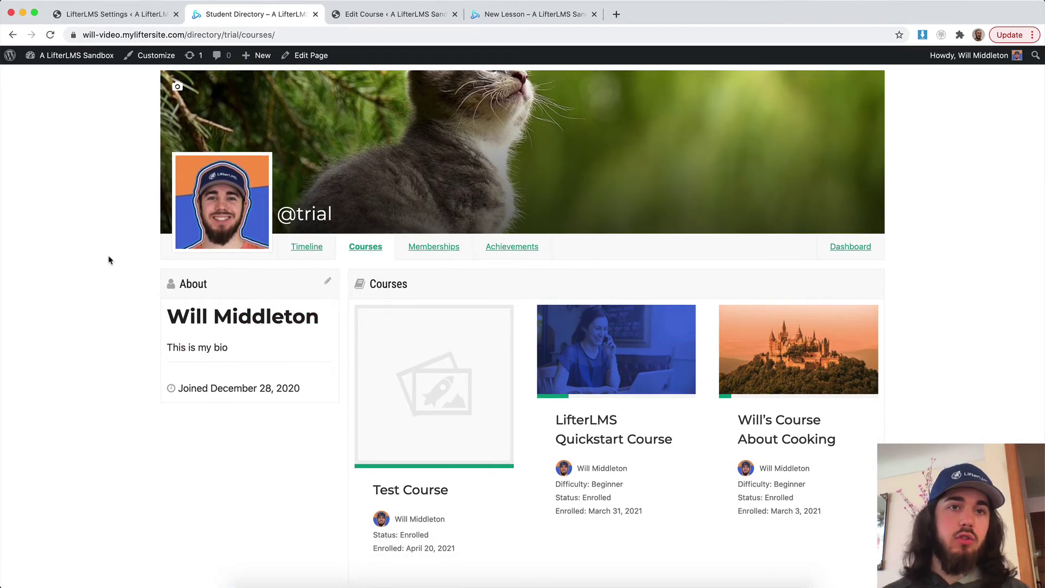
click(322, 252)
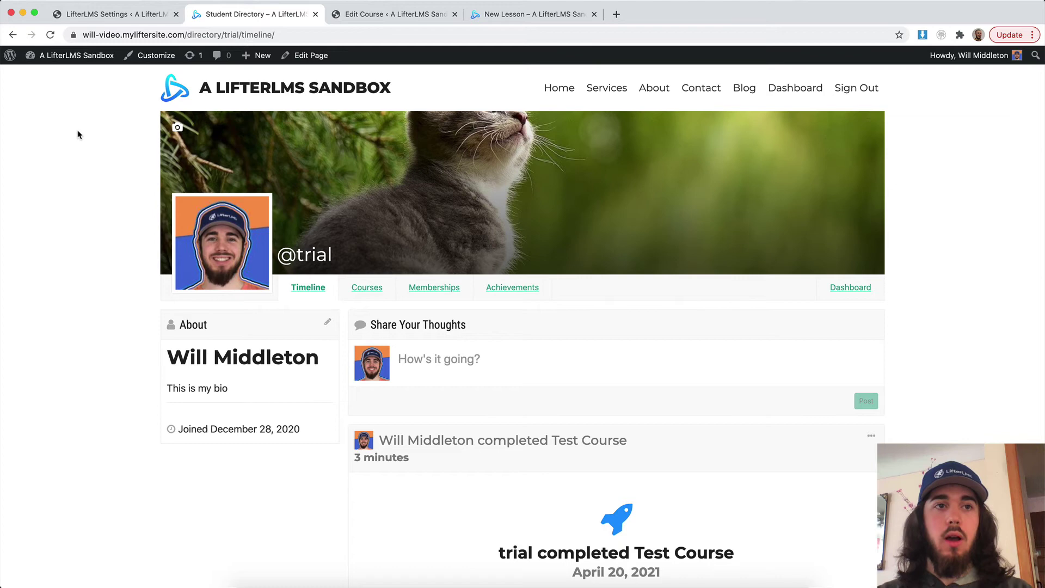
Enable Facebook in the Social Learning integration settings and save the changes.
click(125, 15)
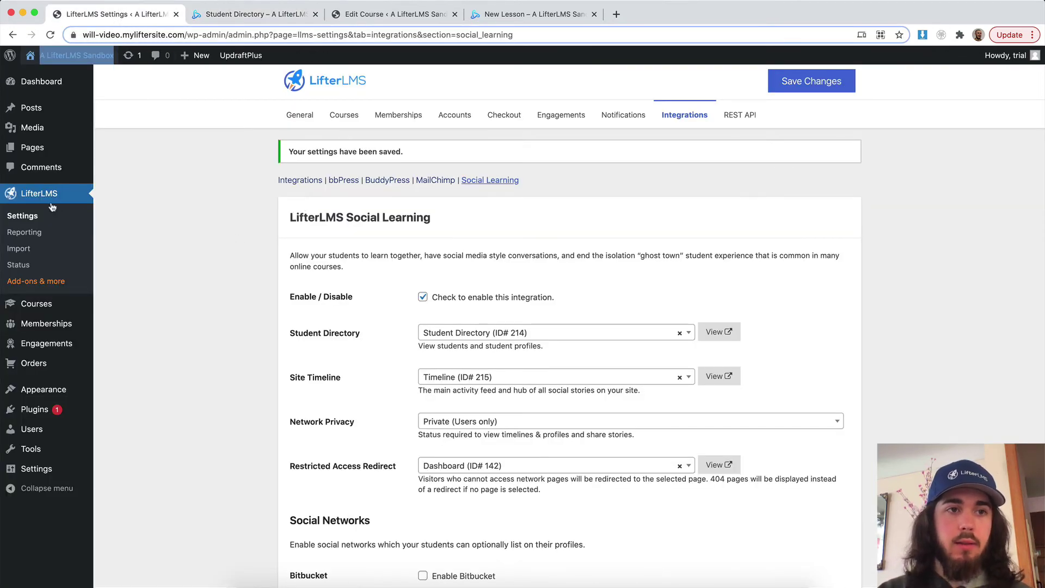
scroll(547, 204, down, 3)
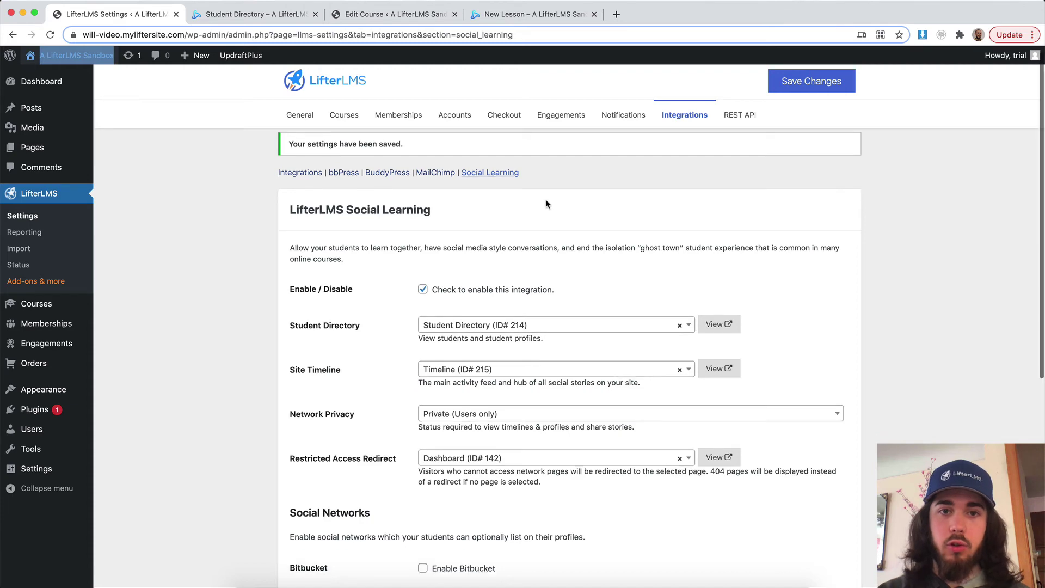
scroll(547, 204, down, 5)
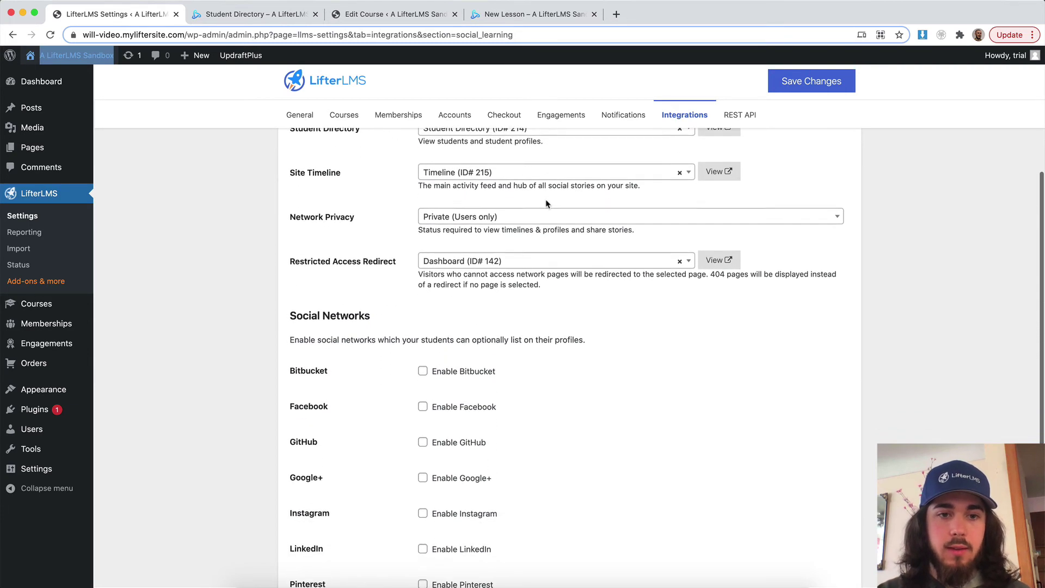
click(435, 396)
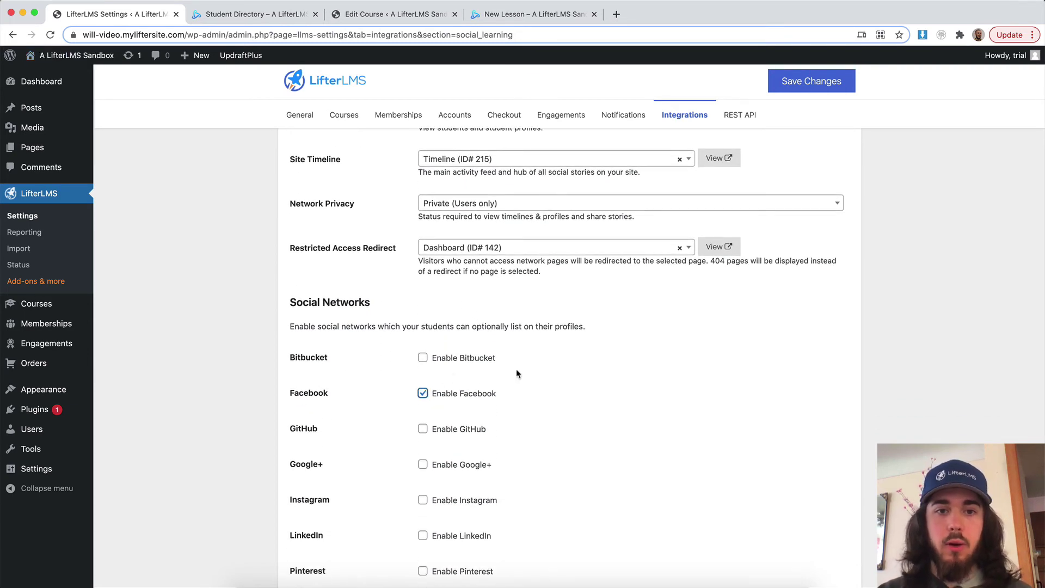
click(802, 84)
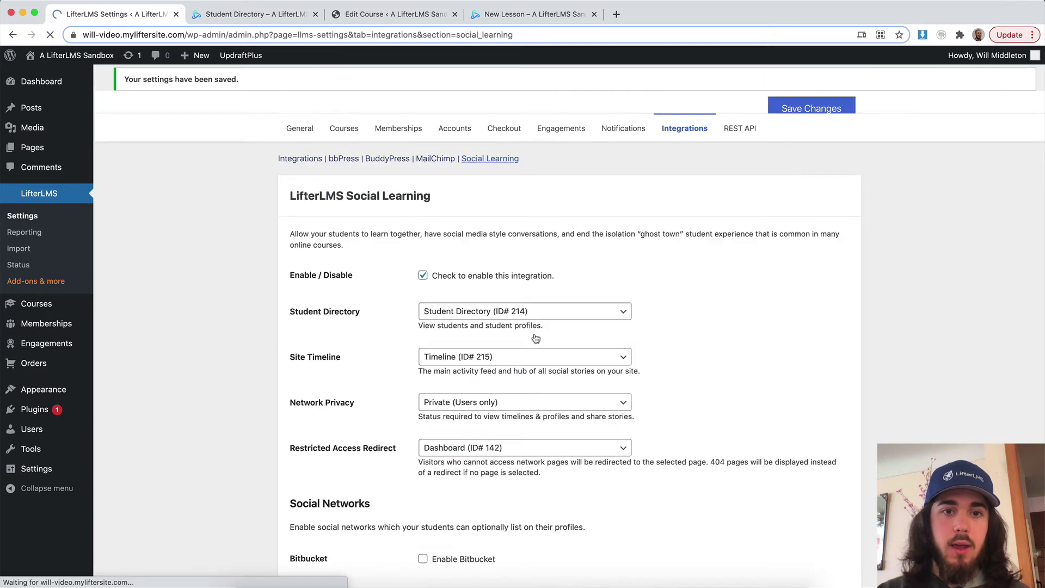
Return to the student profile and open its Edit Information form.
scroll(463, 406, down, 5)
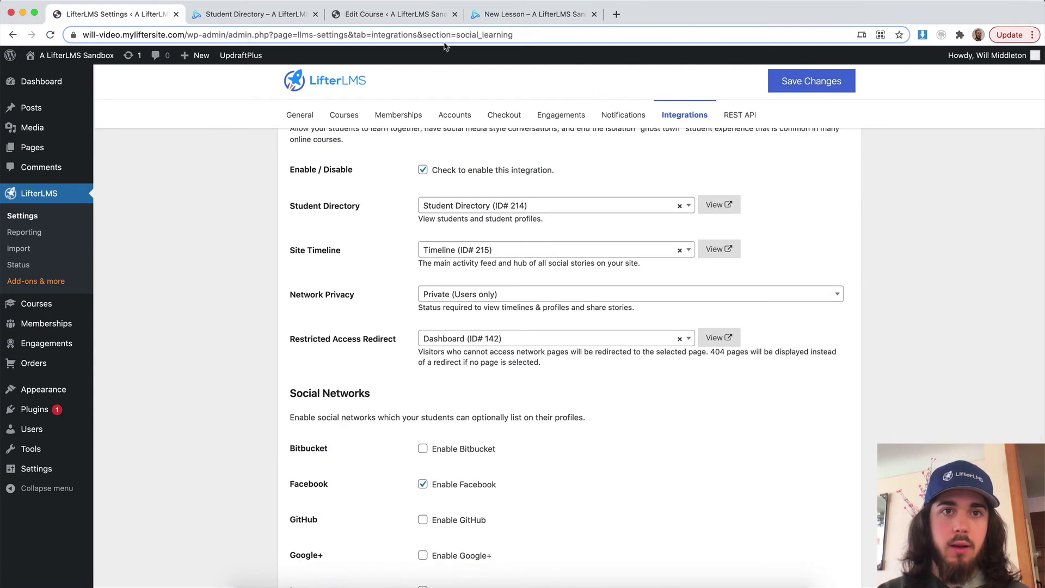
click(250, 16)
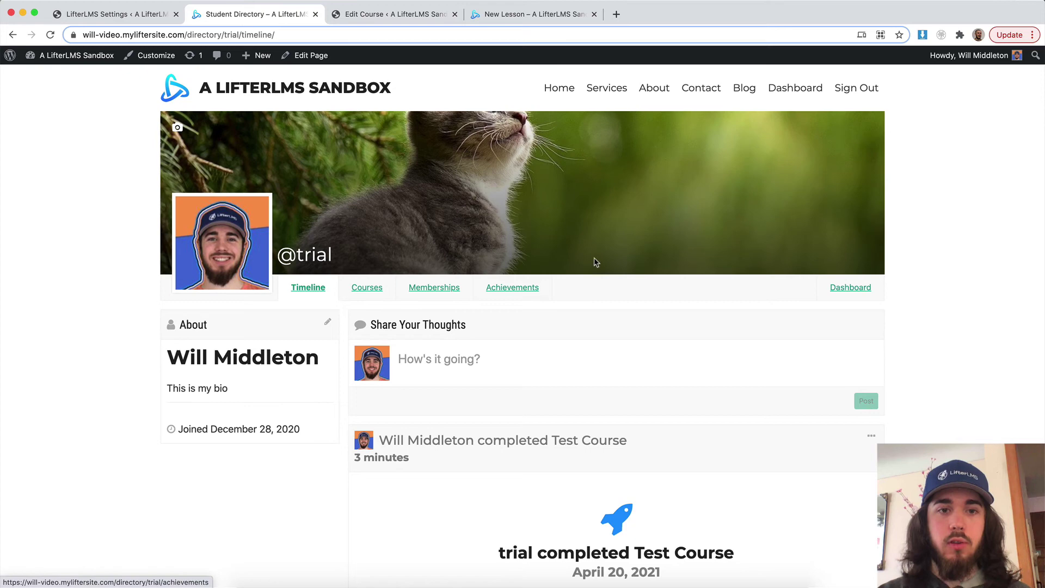
click(329, 325)
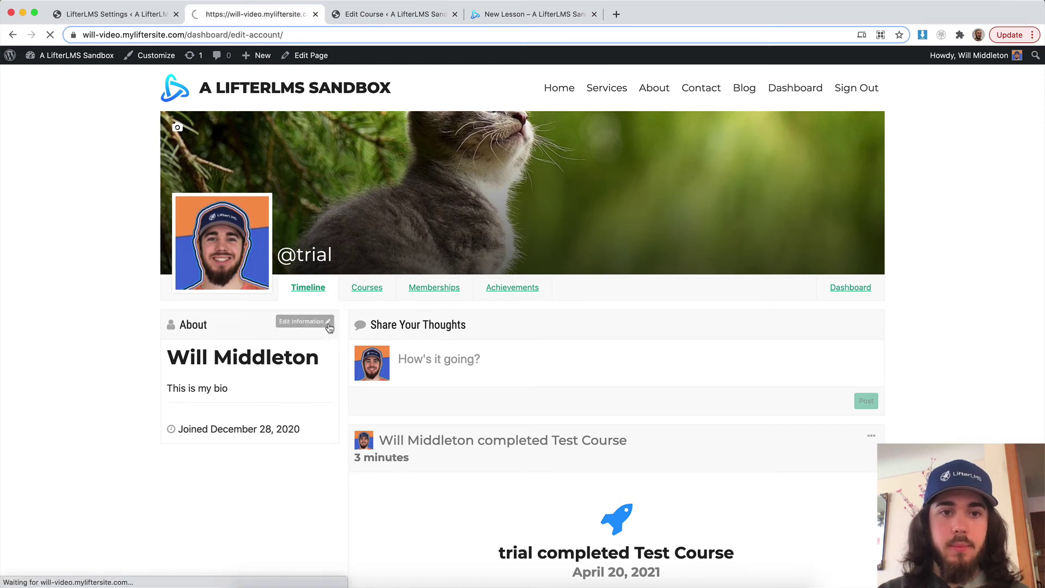
scroll(330, 327, down, 3)
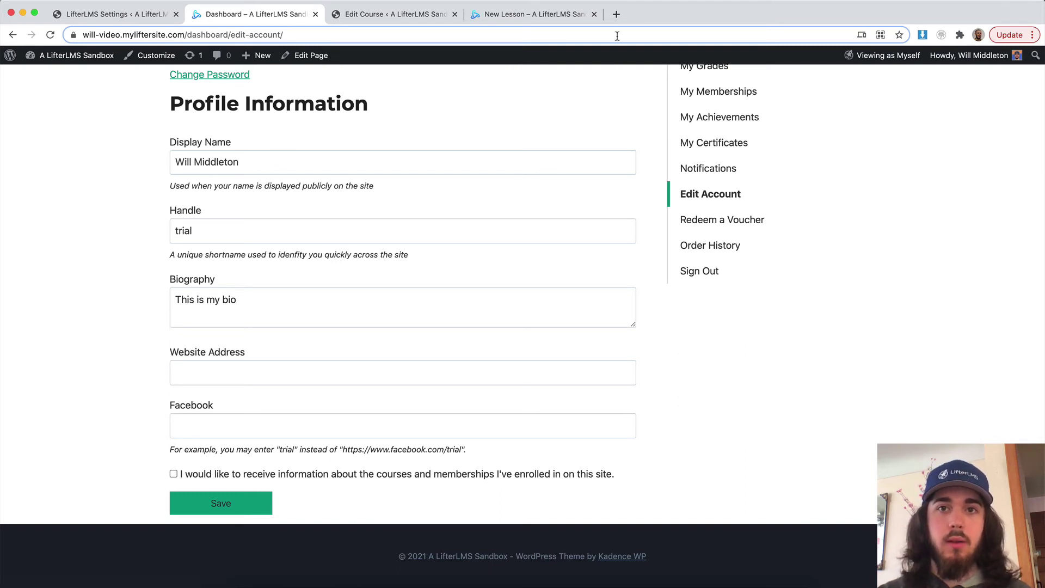
click(616, 15)
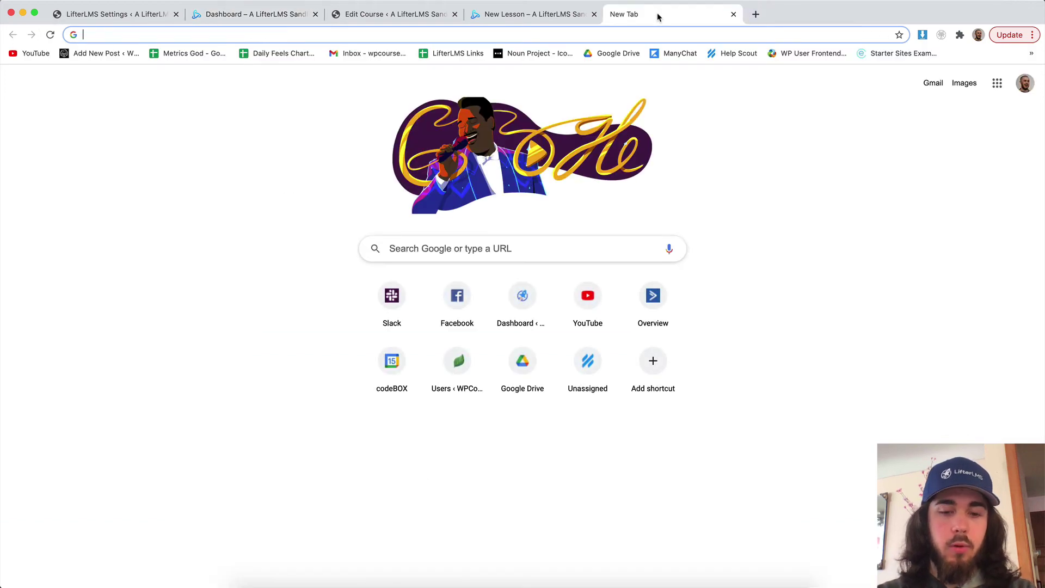
Load facebook.com, open your own profile page, and select its URL.
text(facebook.com/groups/lifterlmsmastermind)
key(Return)
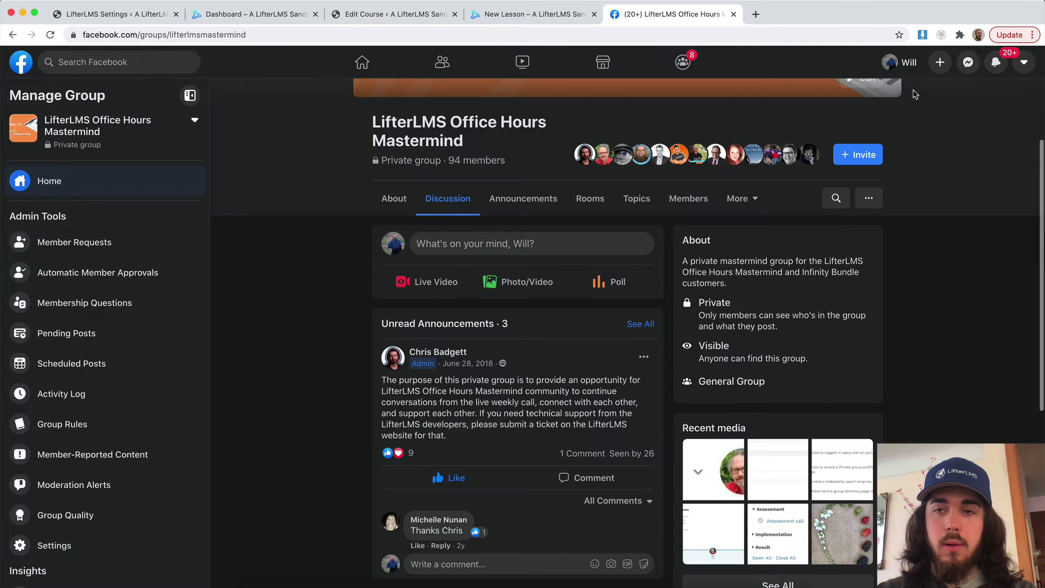
click(898, 63)
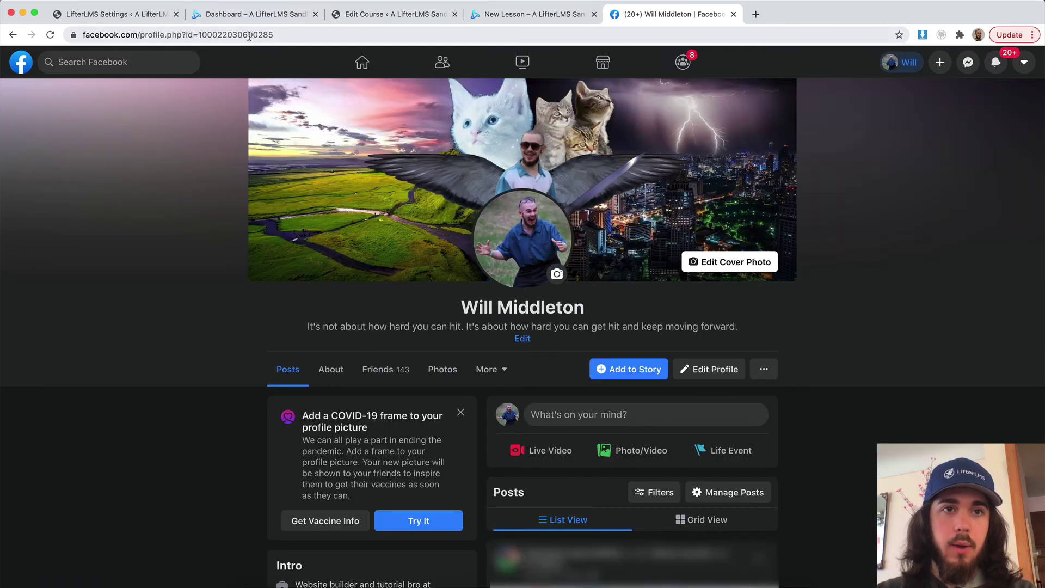
click(249, 36)
key(ctrl+c)
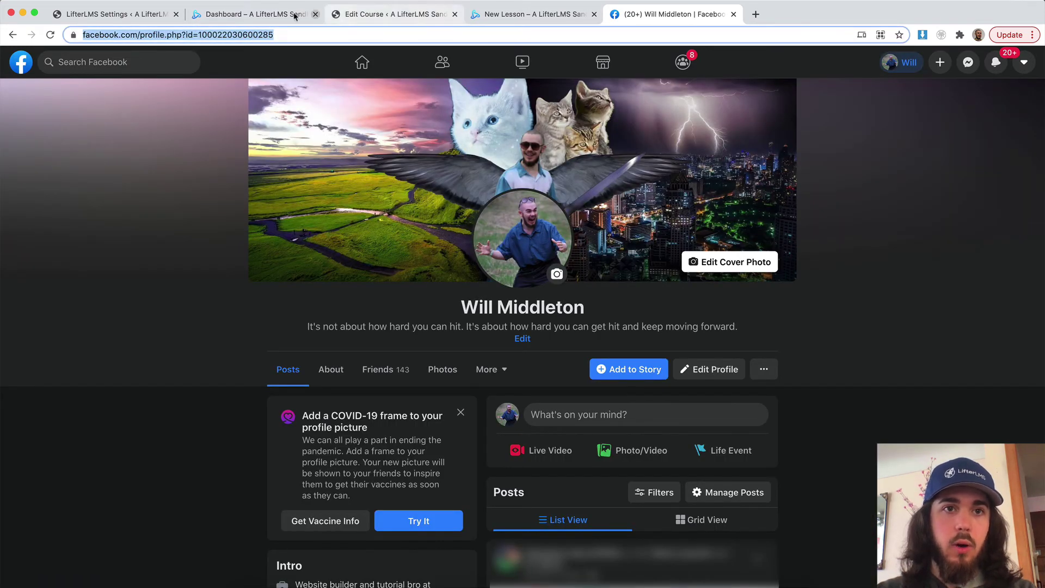
Paste the Facebook profile URL into the profile's Facebook field and save it.
click(266, 15)
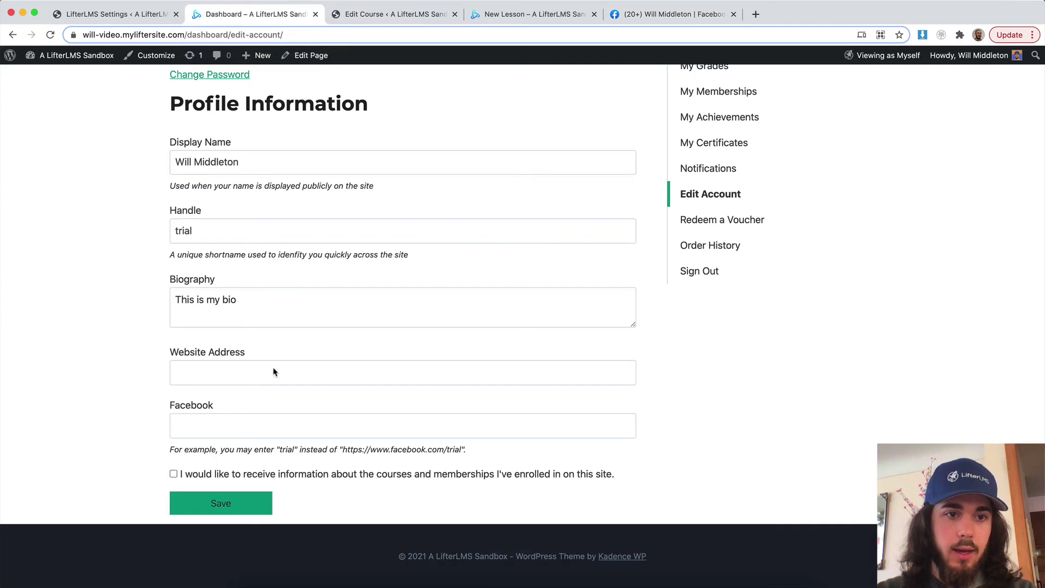
click(226, 424)
key(ctrl+v)
click(248, 508)
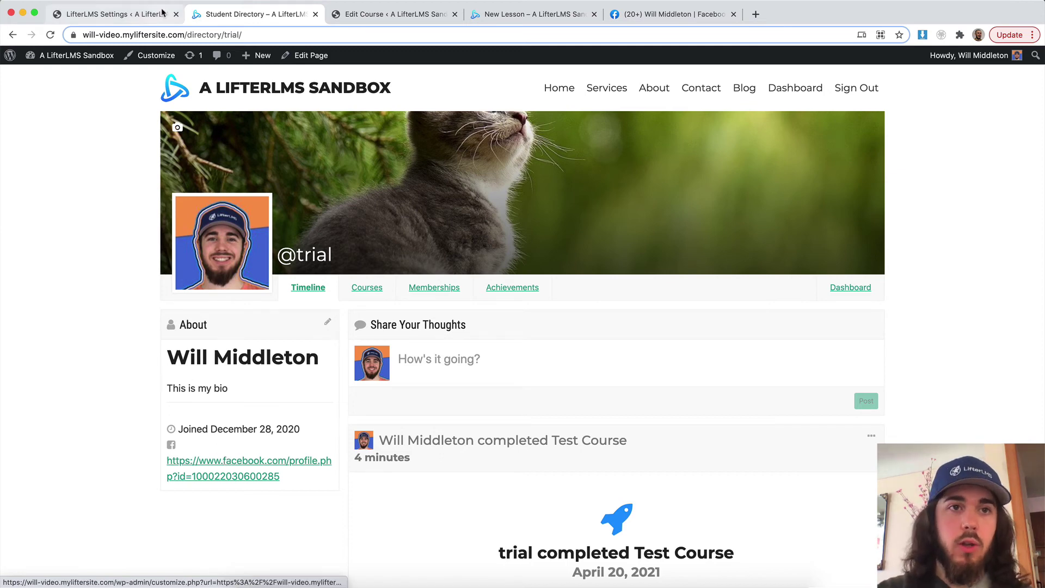
click(145, 17)
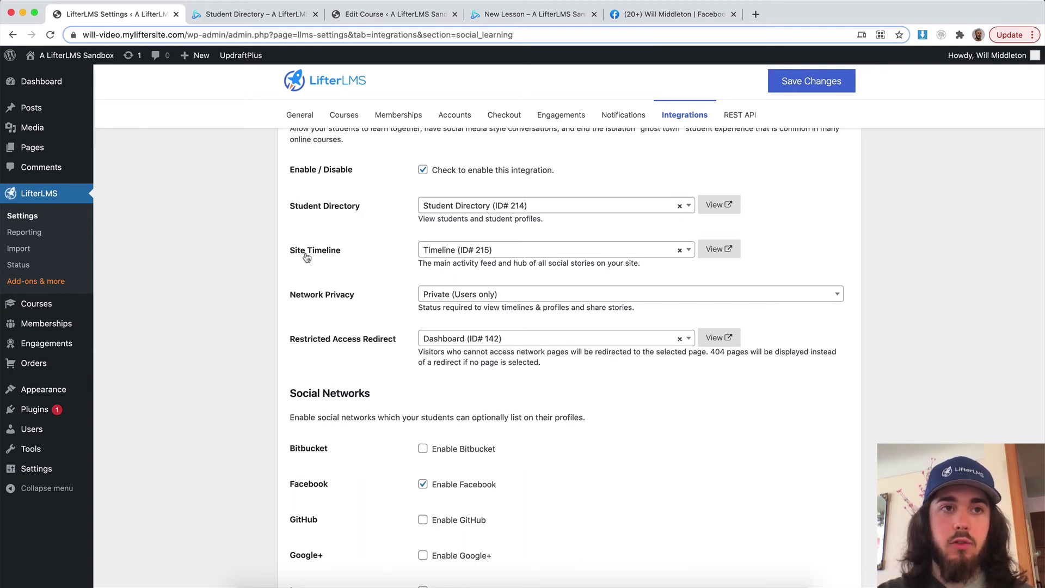
From Pages > All Pages, open the Student Directory page in a new tab.
scroll(210, 243, up, 1)
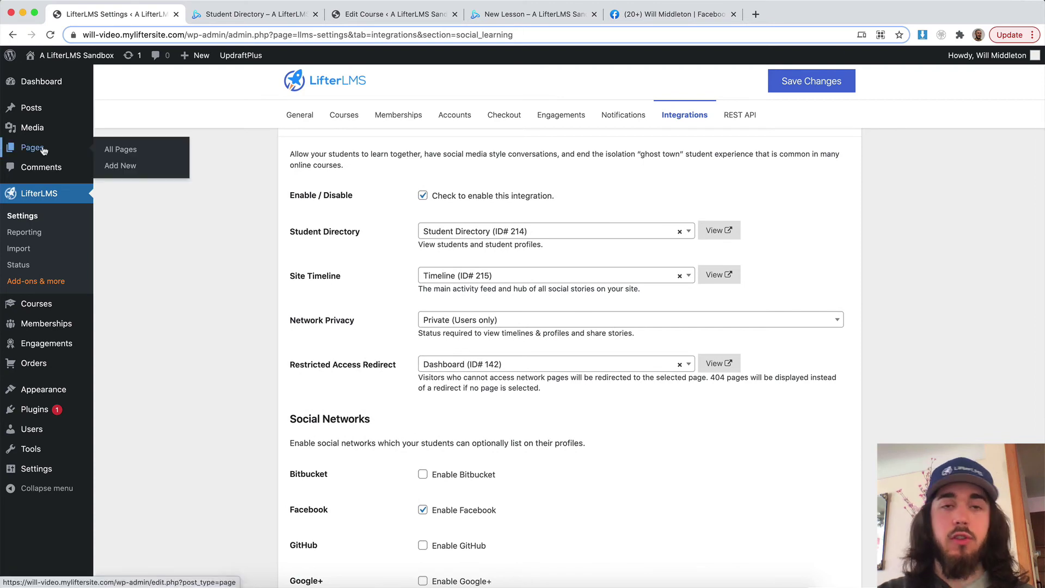
click(44, 149)
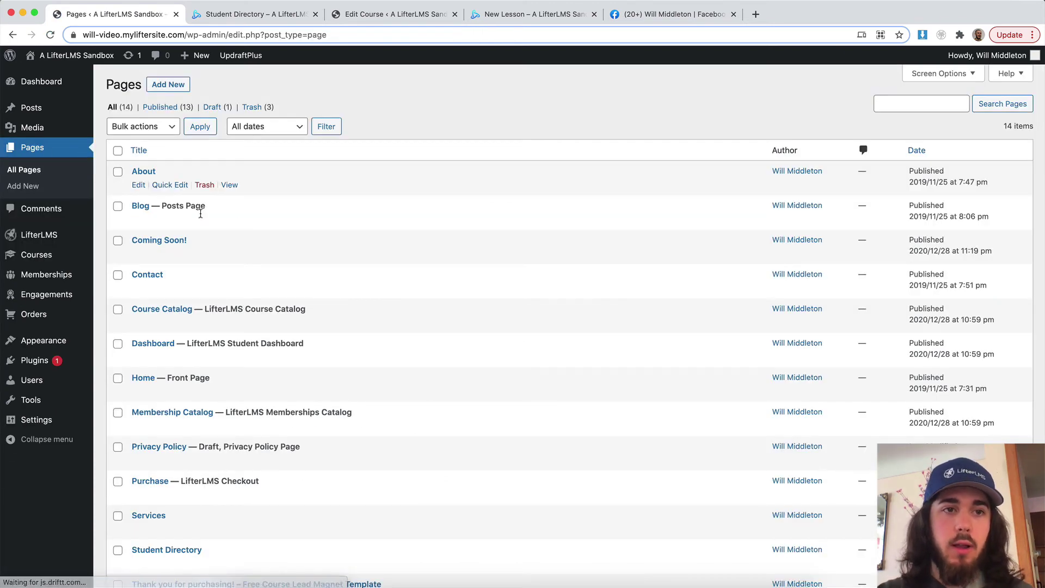
scroll(204, 218, down, 5)
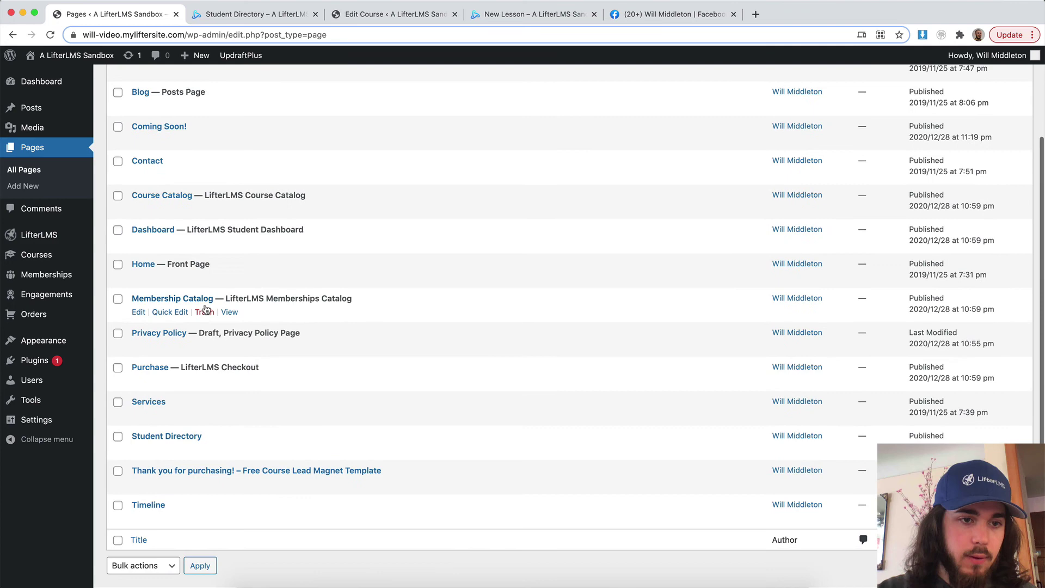
right_click(231, 449)
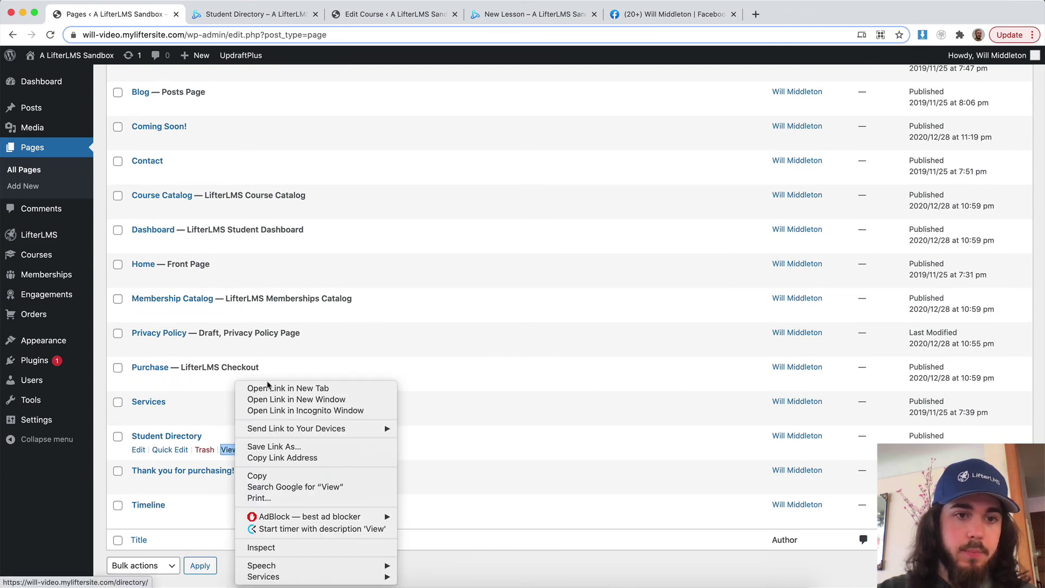
click(268, 388)
click(253, 14)
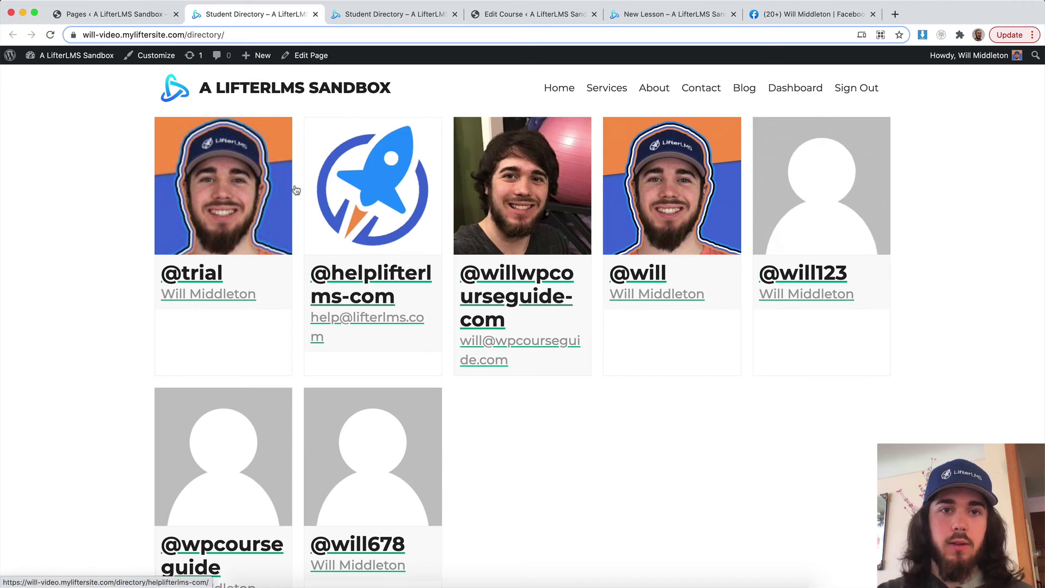
Browse a member's profile from the directory, then return to the pages list.
click(380, 189)
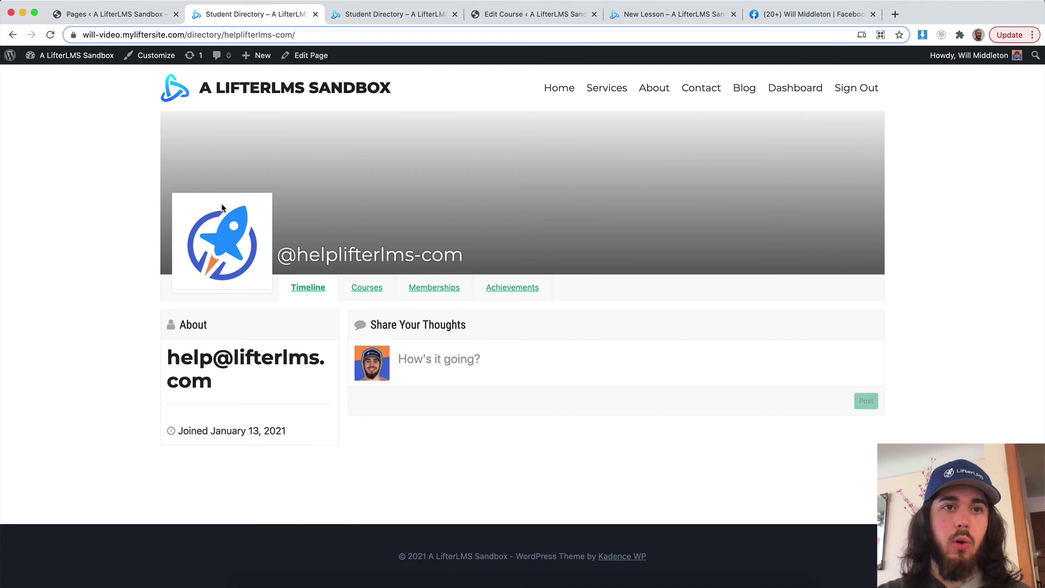
click(12, 34)
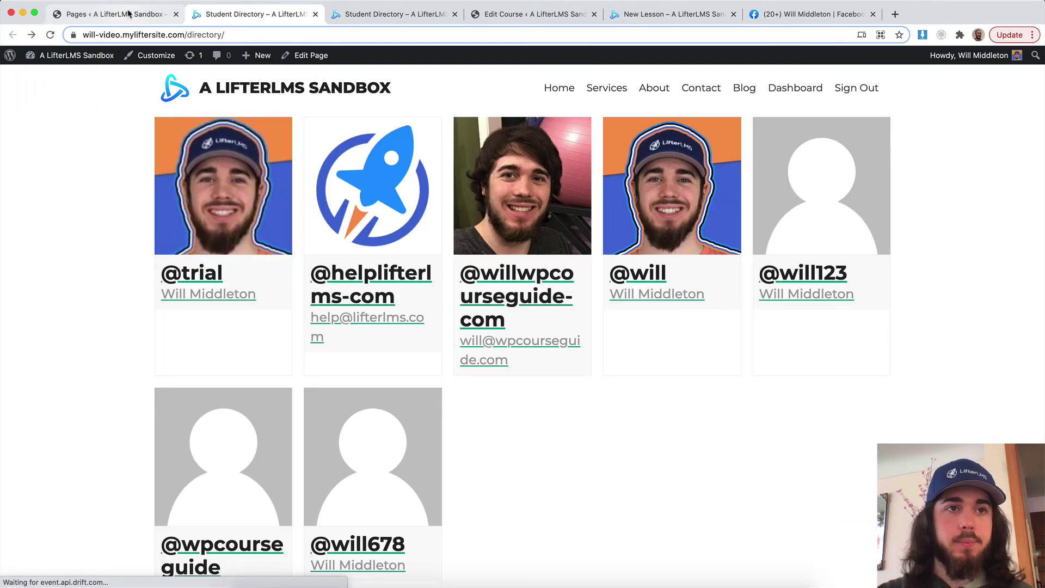
click(128, 13)
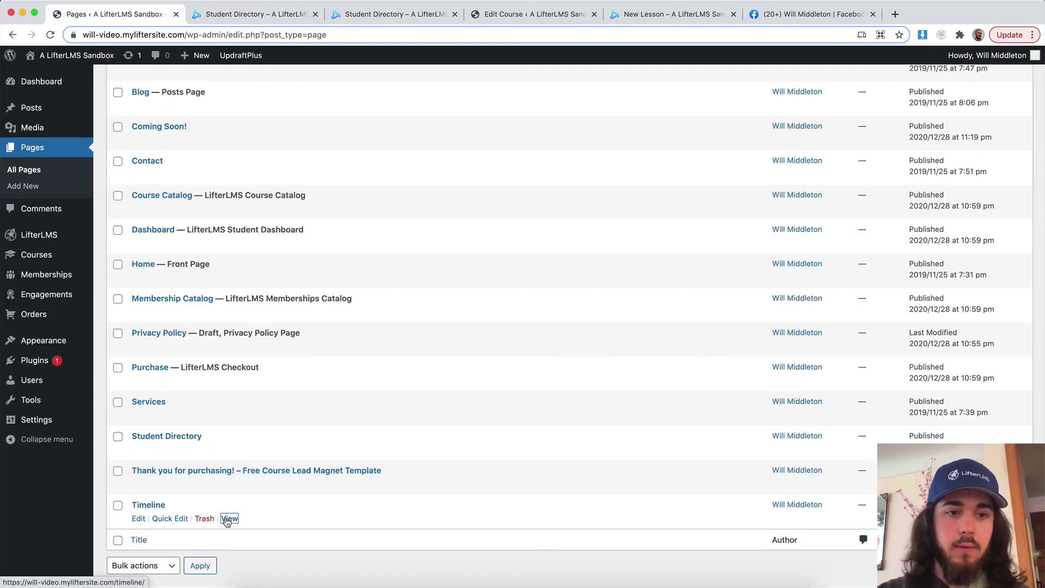
View the Timeline page and filter its stories by LifterLMS Quickstart Course and another course.
click(228, 518)
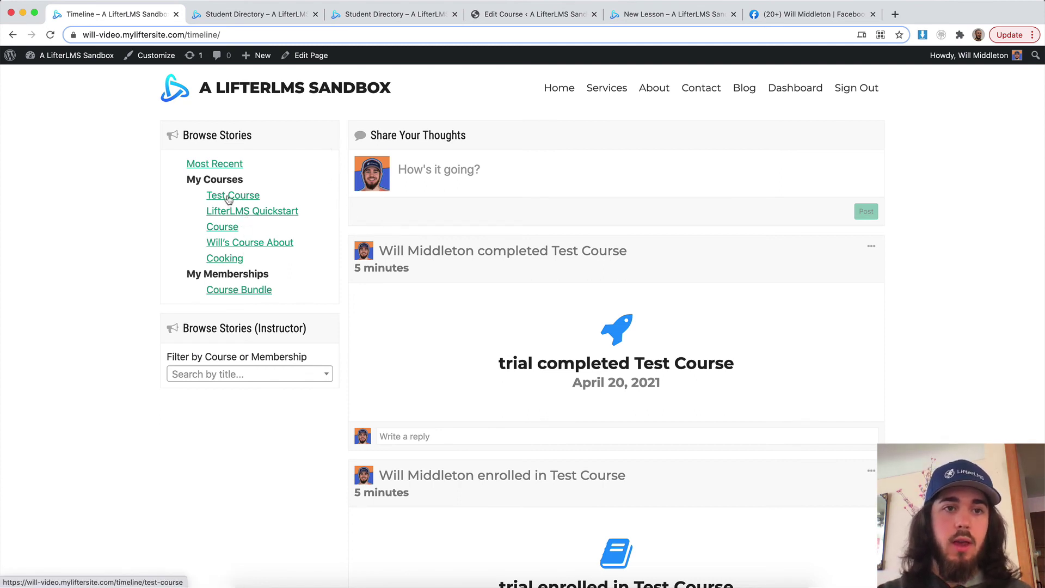
click(230, 216)
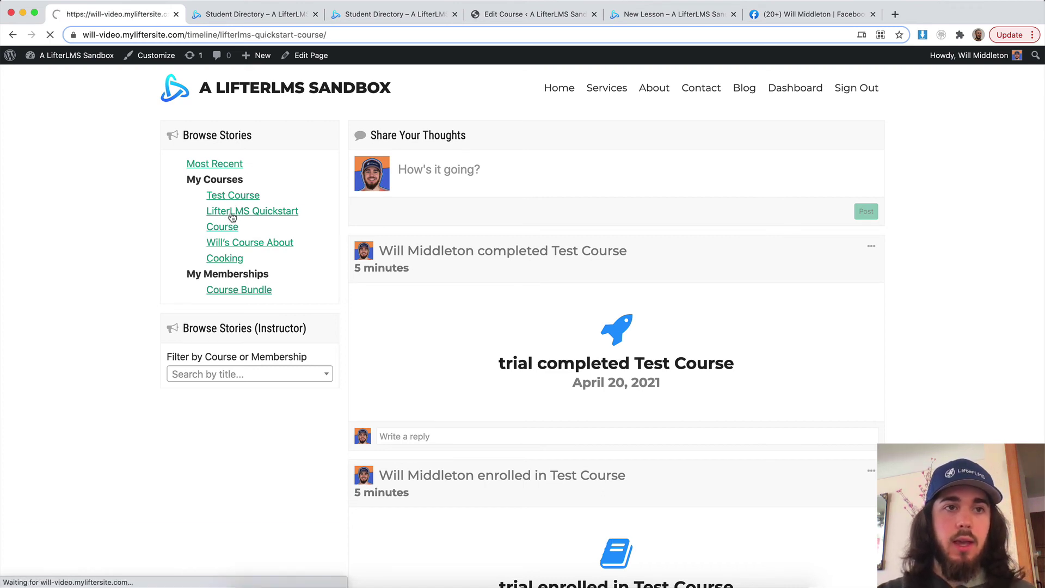
click(456, 178)
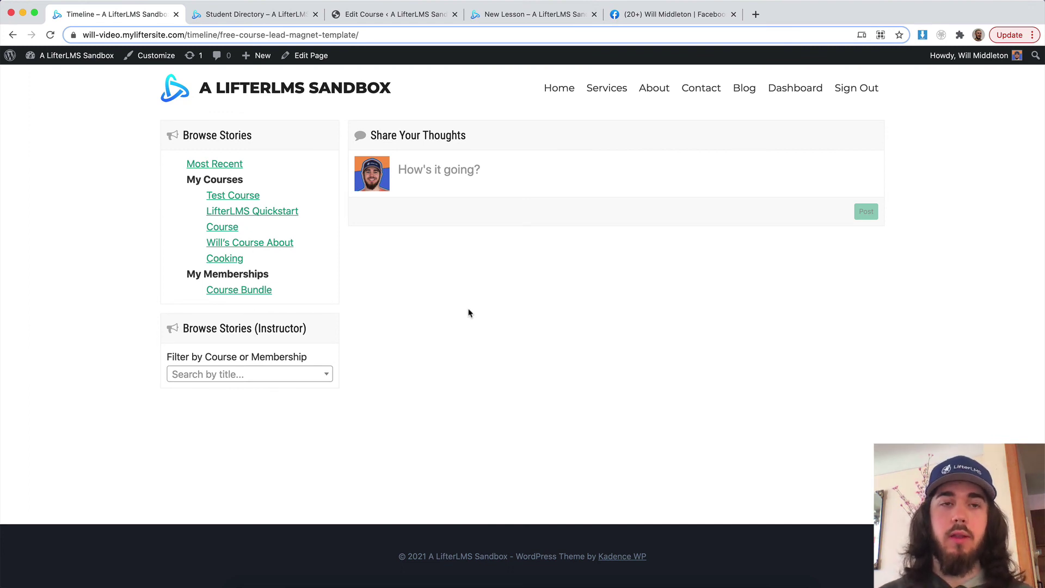
Open the trial student's profile from the Student Directory grid.
click(262, 14)
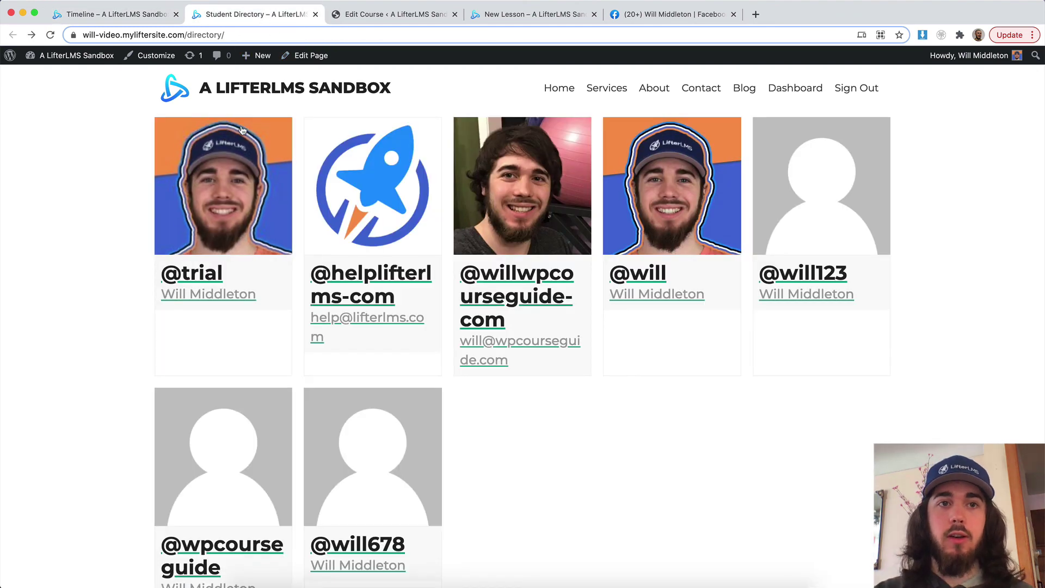
click(202, 155)
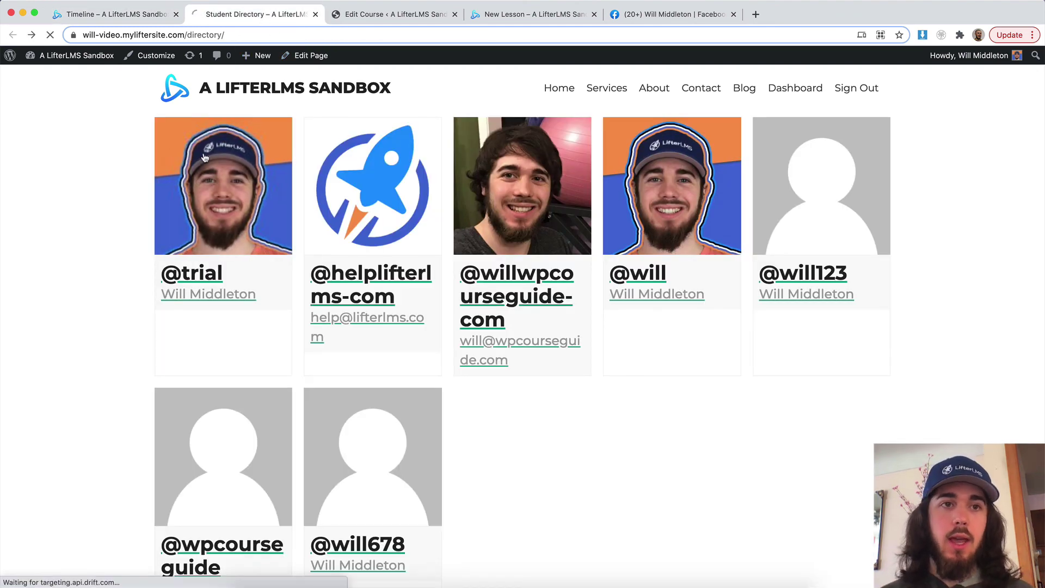